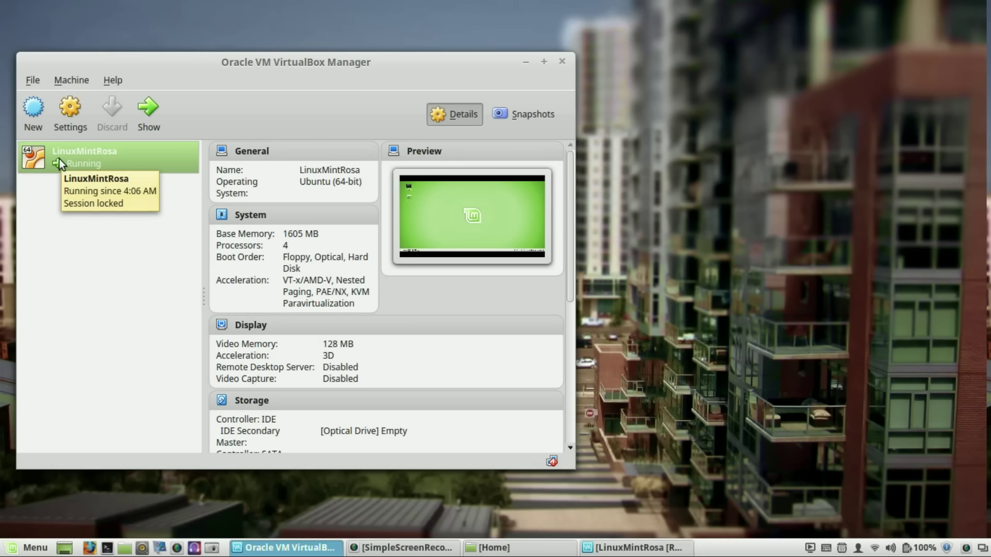
Switch to the running LinuxMintRosa virtual machine and put it into full-screen mode
left_click(609, 551)
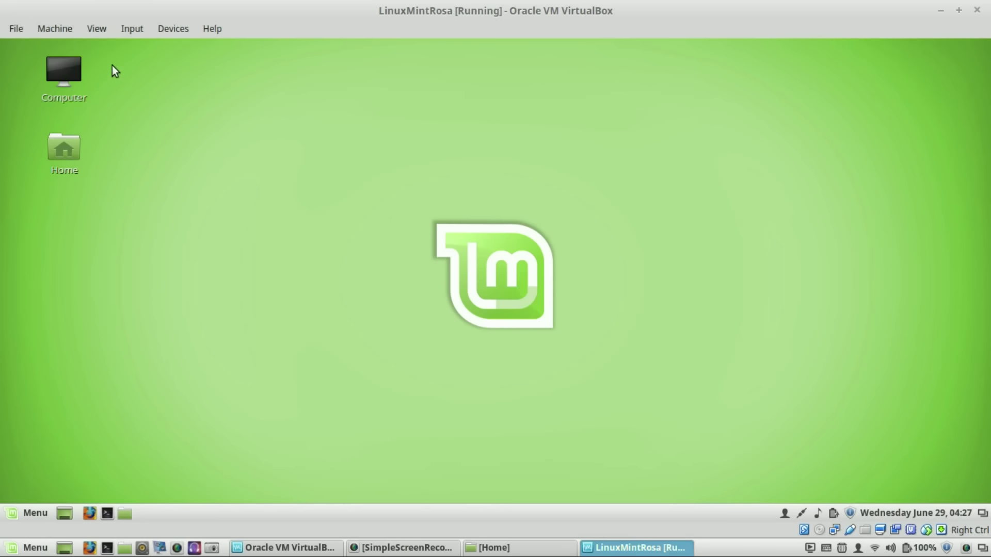
left_click(97, 30)
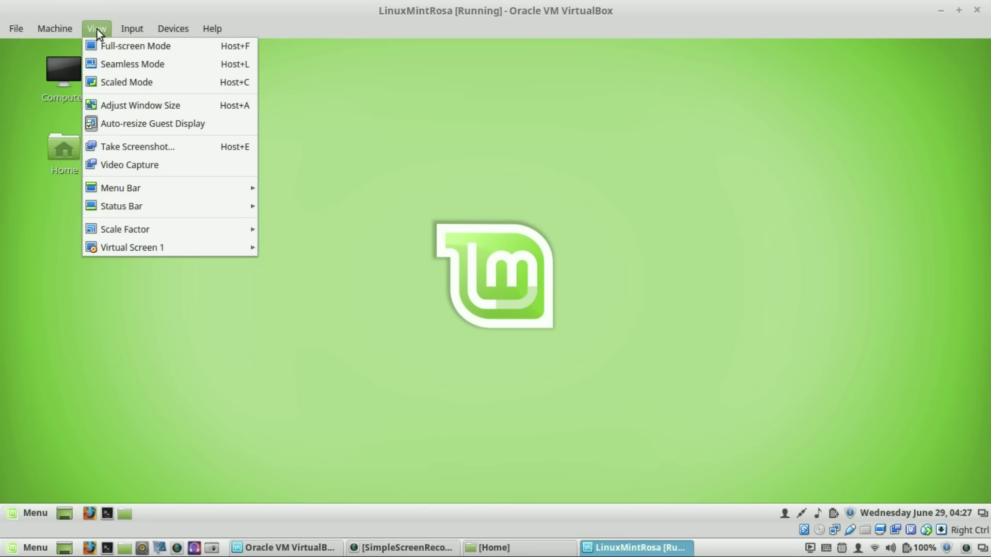
left_click(112, 46)
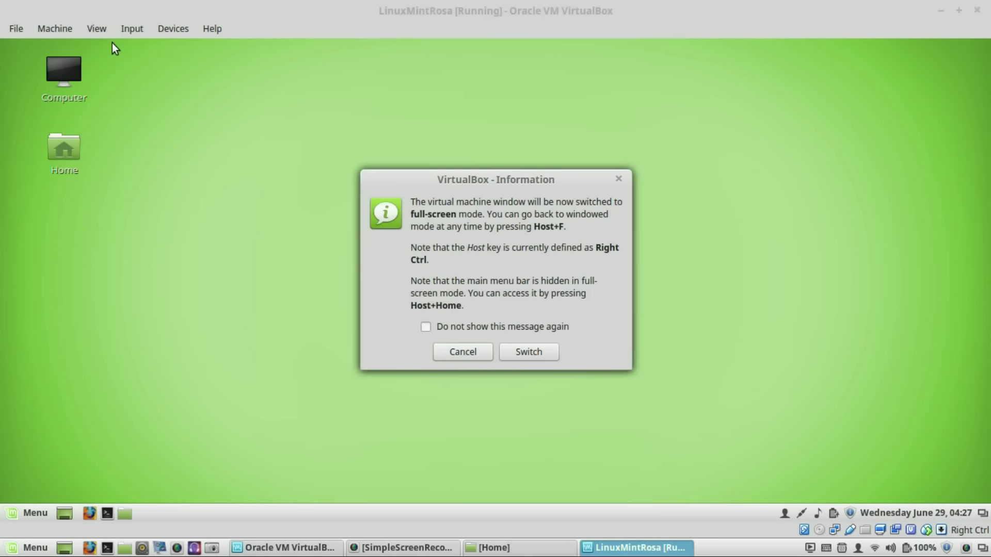
left_click(515, 349)
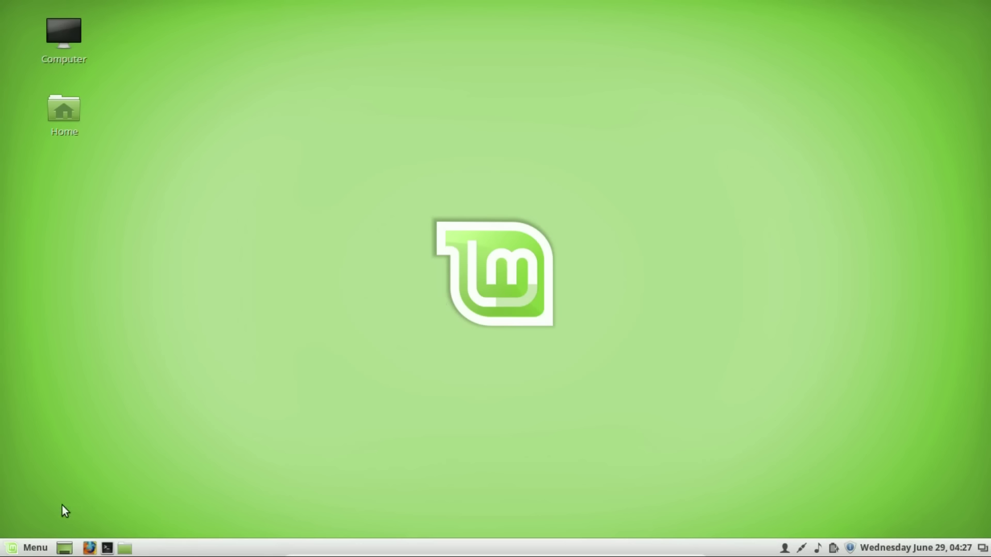
Look through the installed applications in the Internet category
left_click(36, 548)
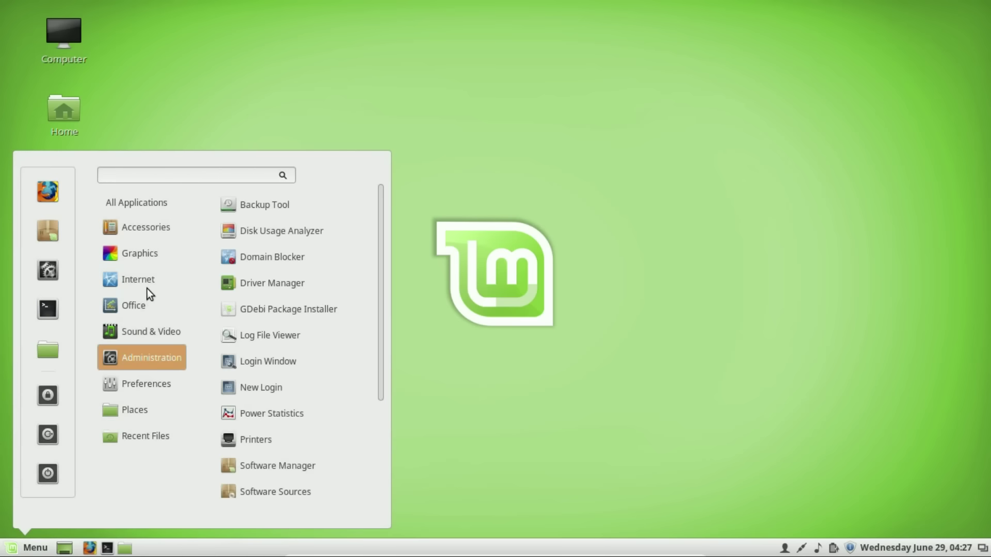
mouse_move(146, 290)
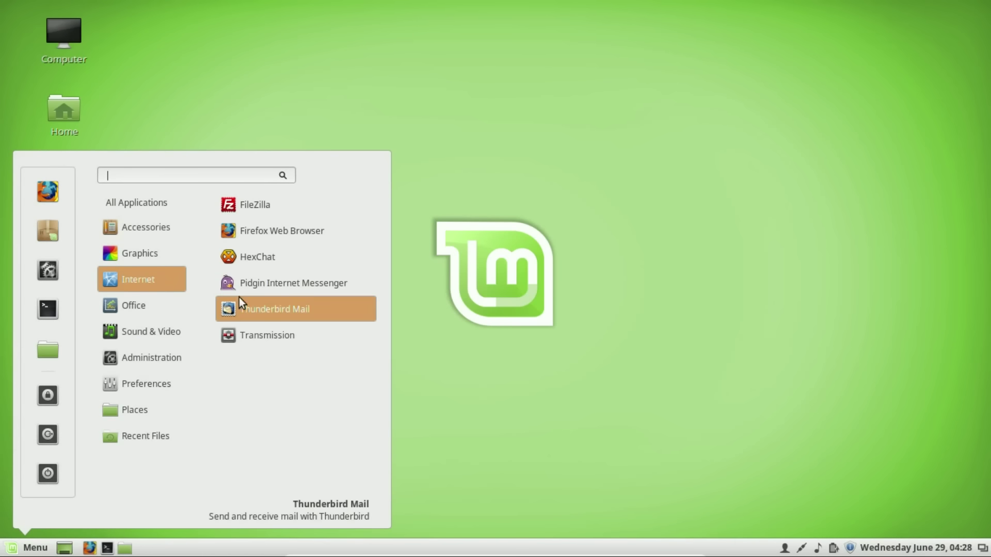
left_click(504, 367)
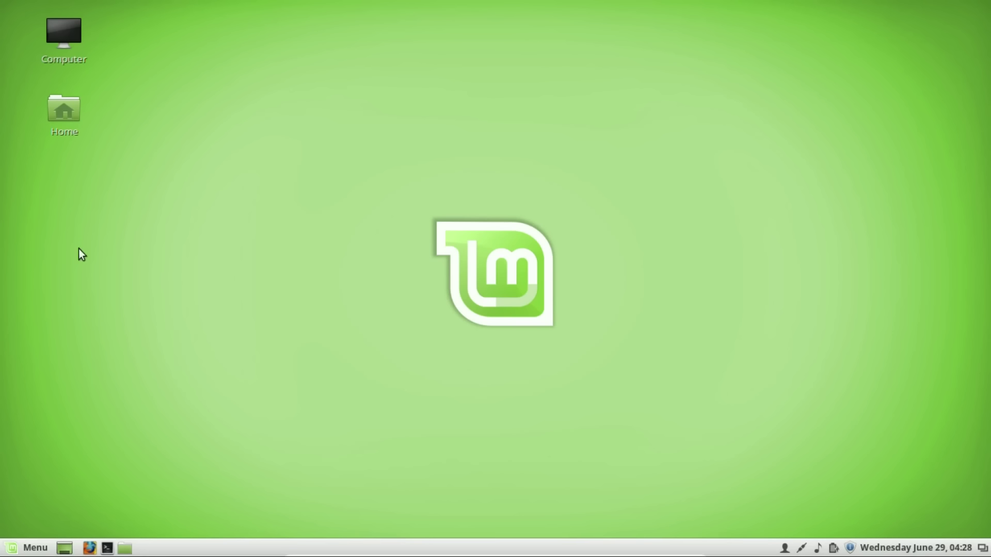
Start the Software Manager and authorise it with the account password
left_click(10, 551)
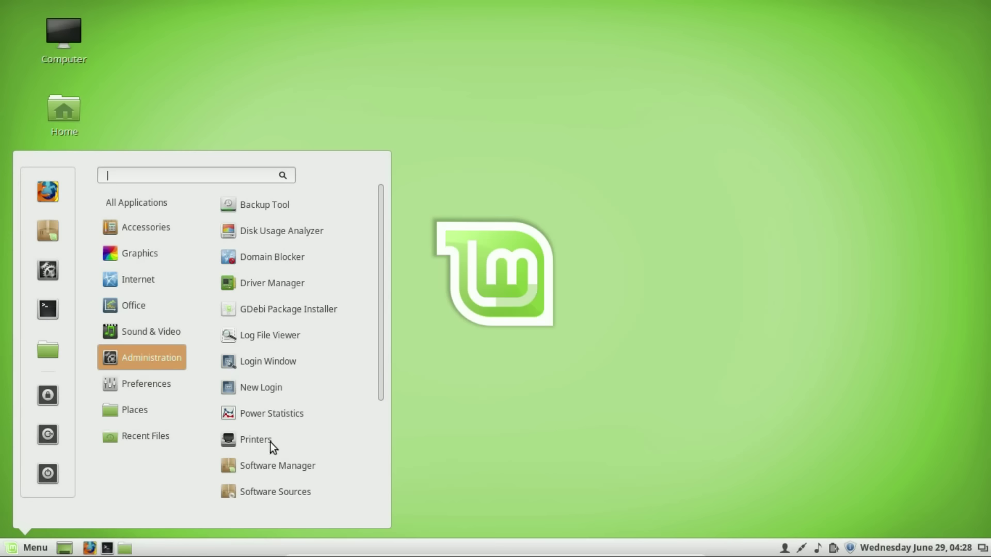
left_click(279, 467)
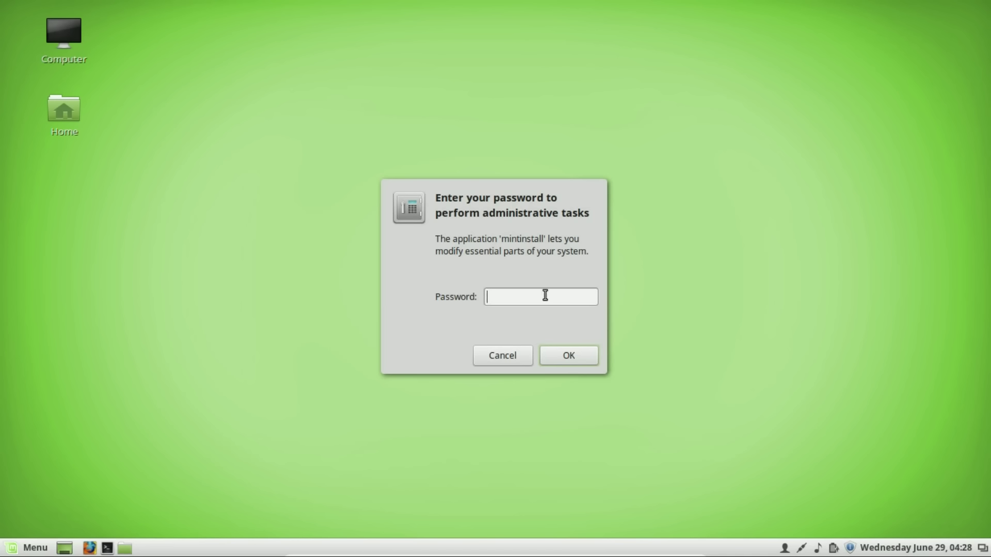
type("****")
left_click(577, 362)
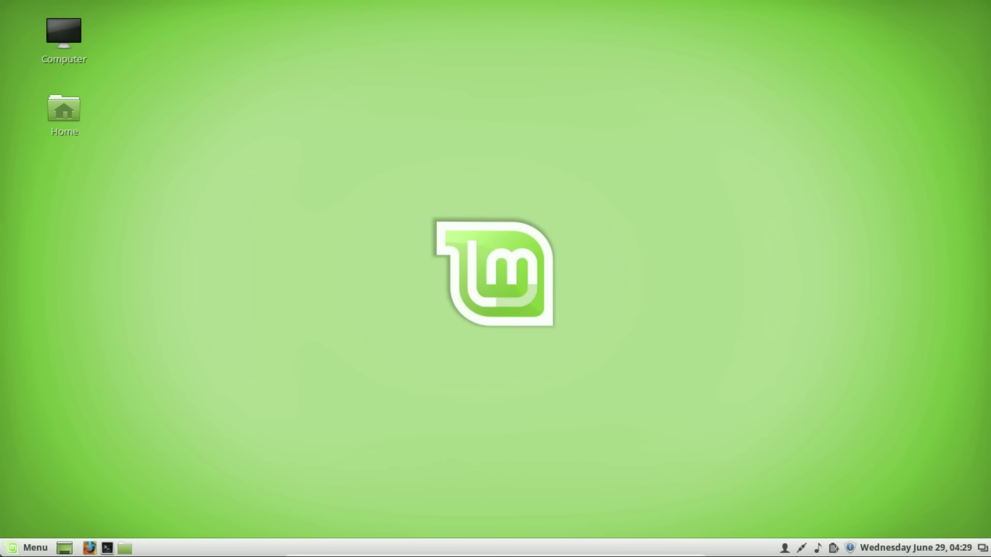
Launch the Software Manager again from the Administration applications
left_click(8, 551)
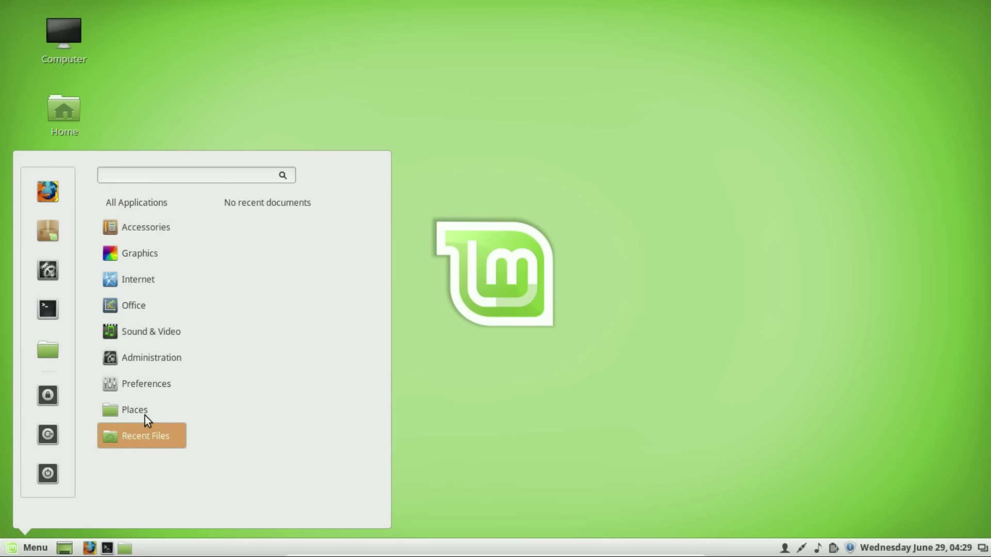
mouse_move(144, 409)
mouse_move(144, 360)
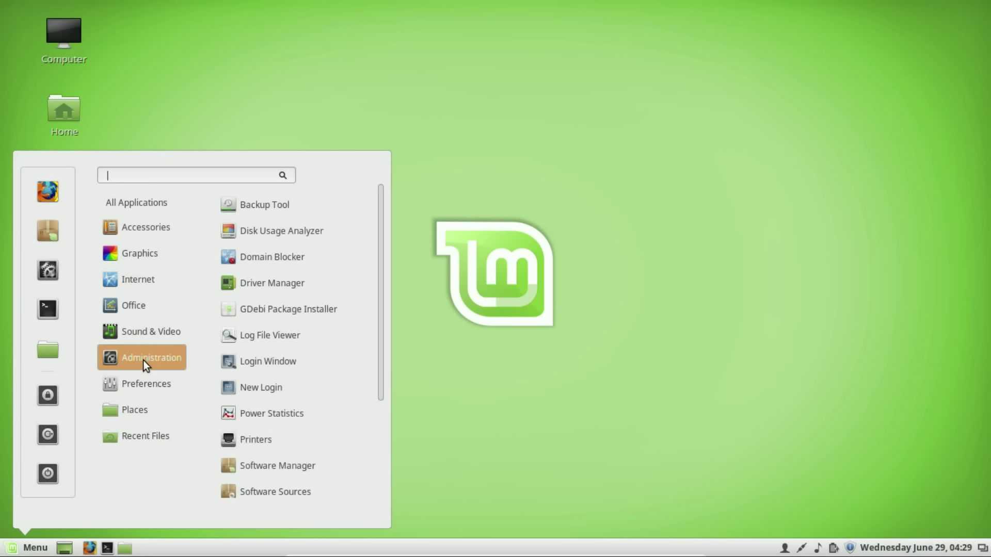
left_click(276, 467)
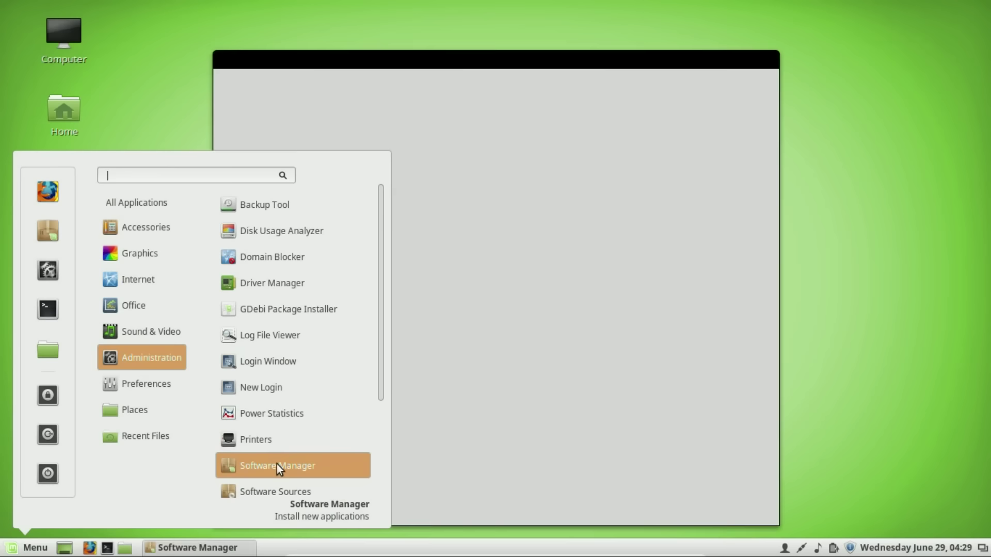
left_click(184, 82)
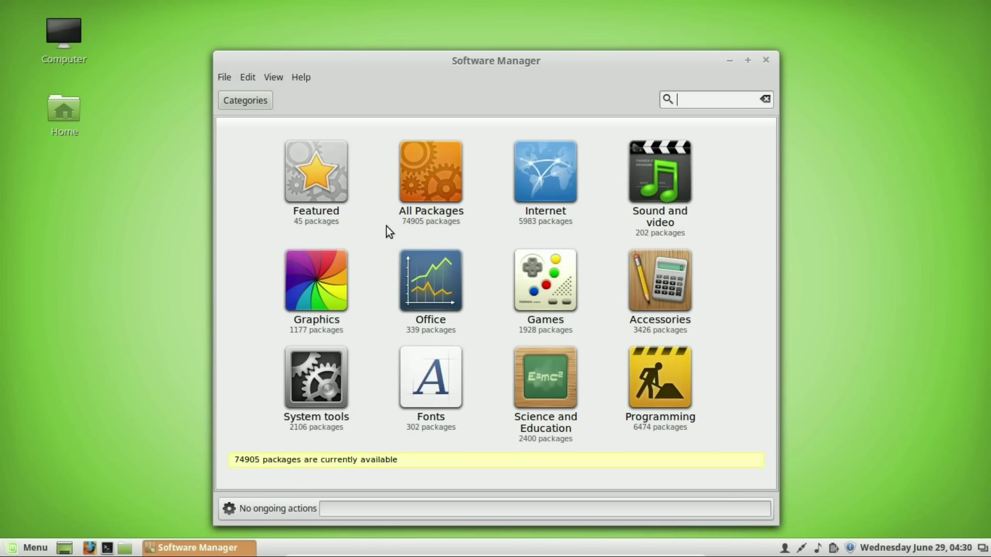
Check the Featured packages in the Software Manager and the Internet applications already installed on the system
left_click(306, 169)
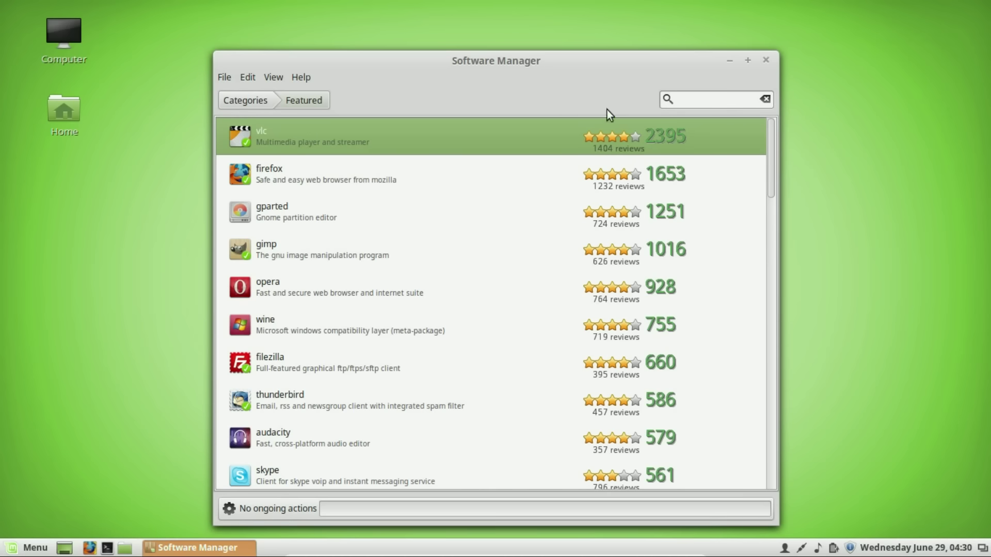
left_click(243, 103)
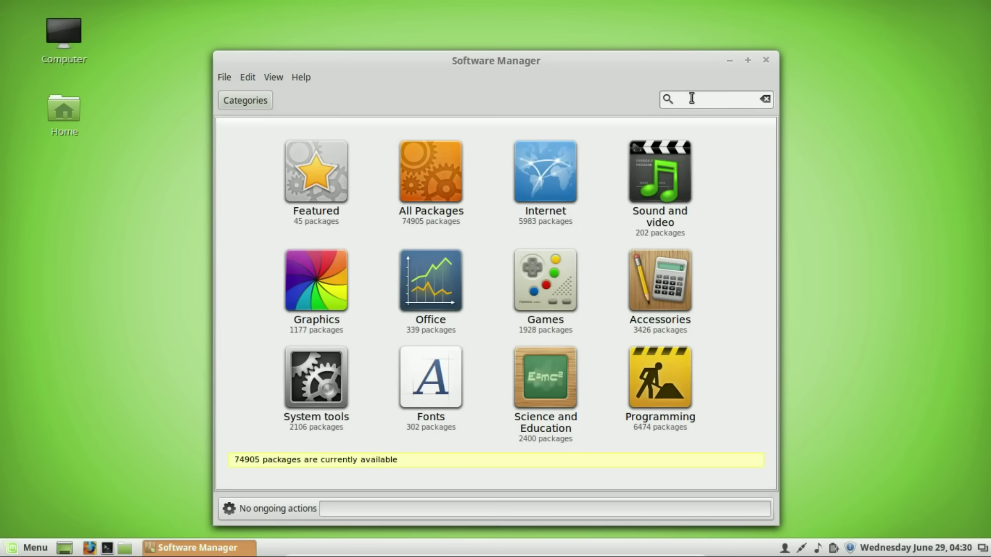
left_click(35, 547)
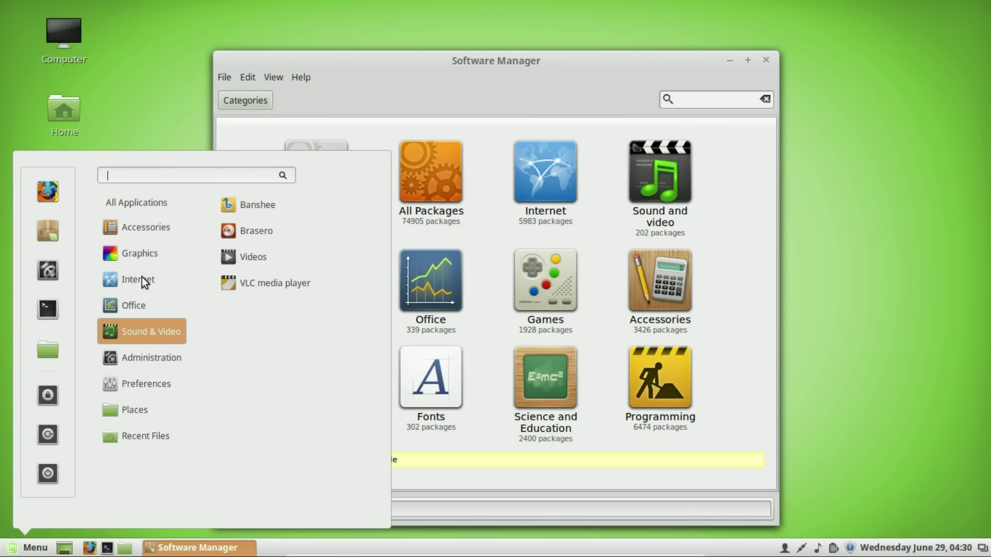
mouse_move(141, 279)
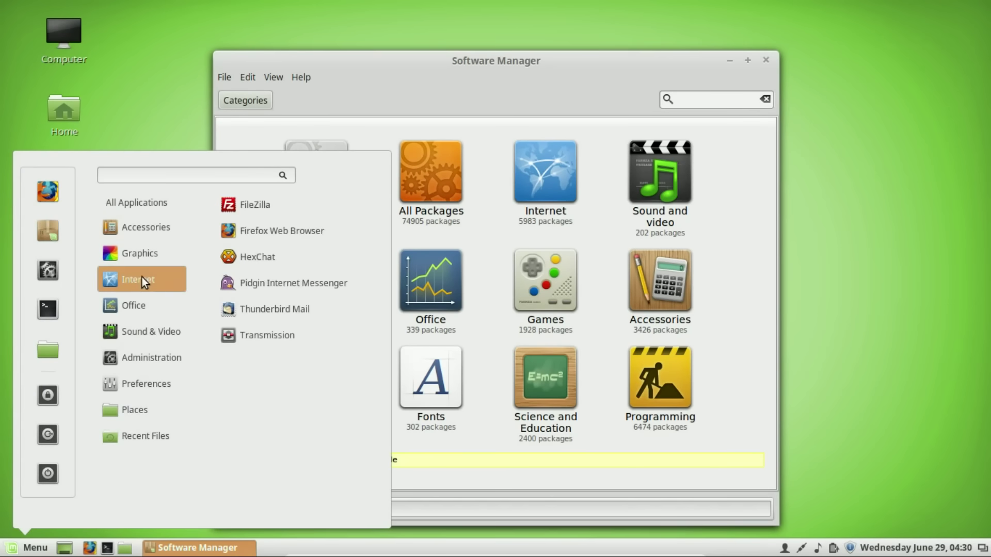
left_click(577, 66)
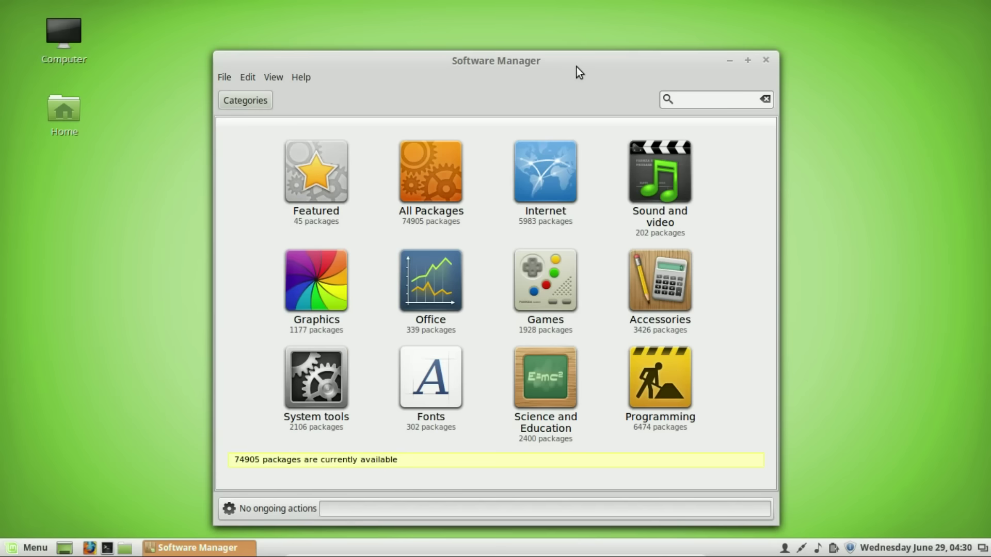
Search the Software Manager for "chrome" and open the chromium-browser package page
left_click(712, 95)
type("chrome")
key("Return")
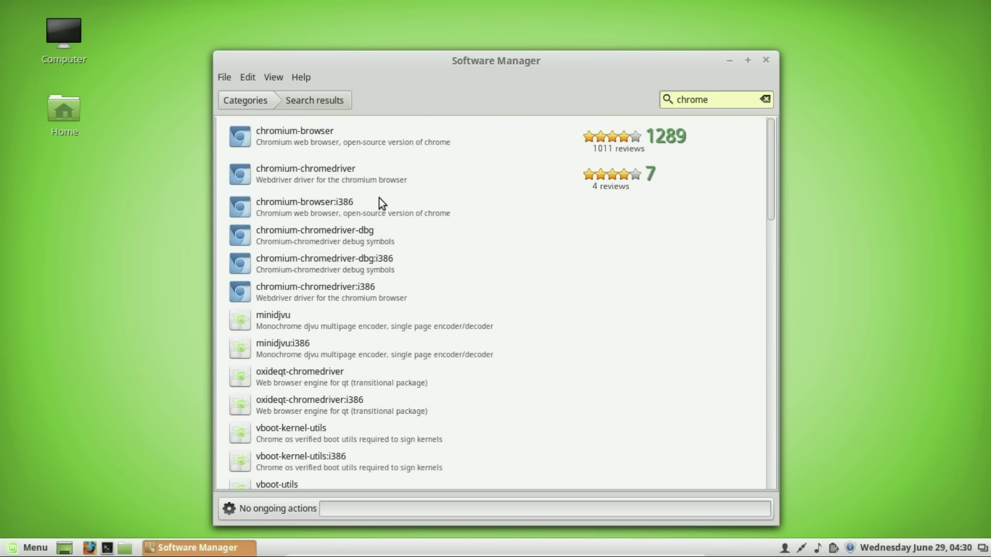
left_click(326, 143)
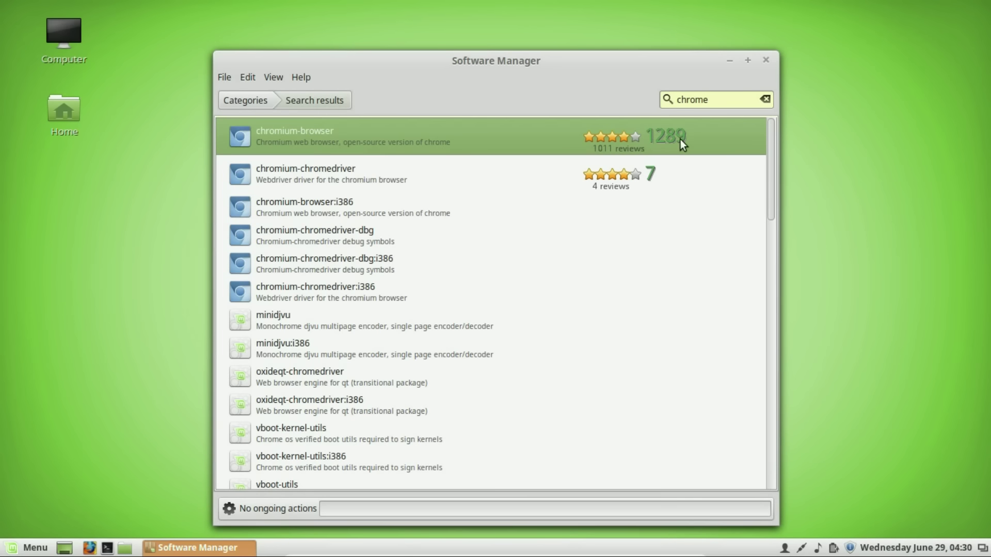
left_click(765, 99)
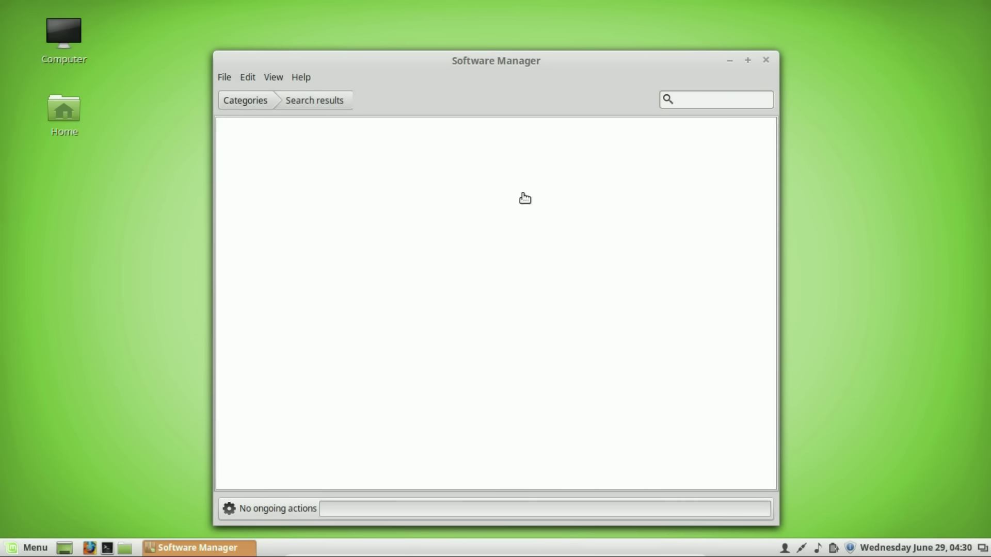
Install the chromium-browser package and minimise the Software Manager window
scroll(583, 356, "down", 3)
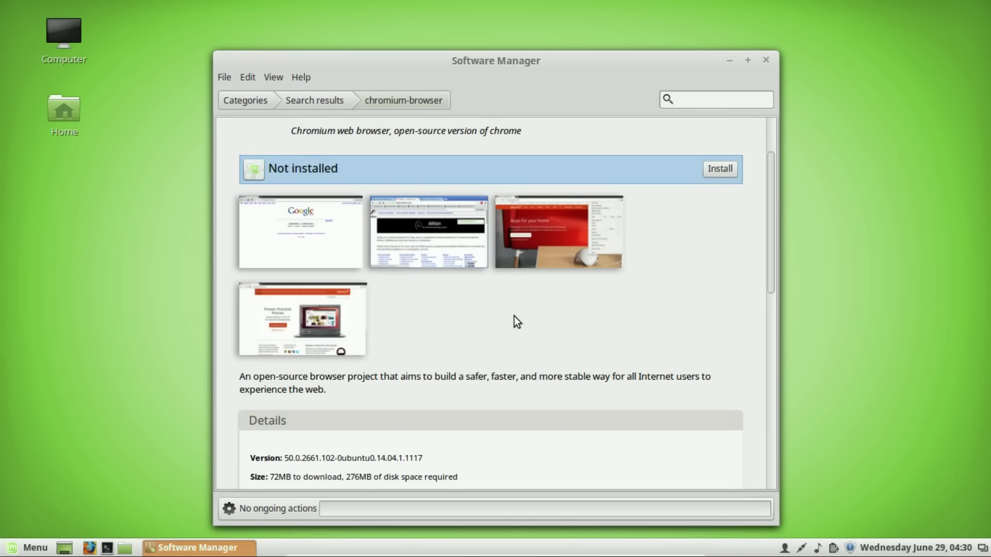
scroll(488, 357, "down", 3)
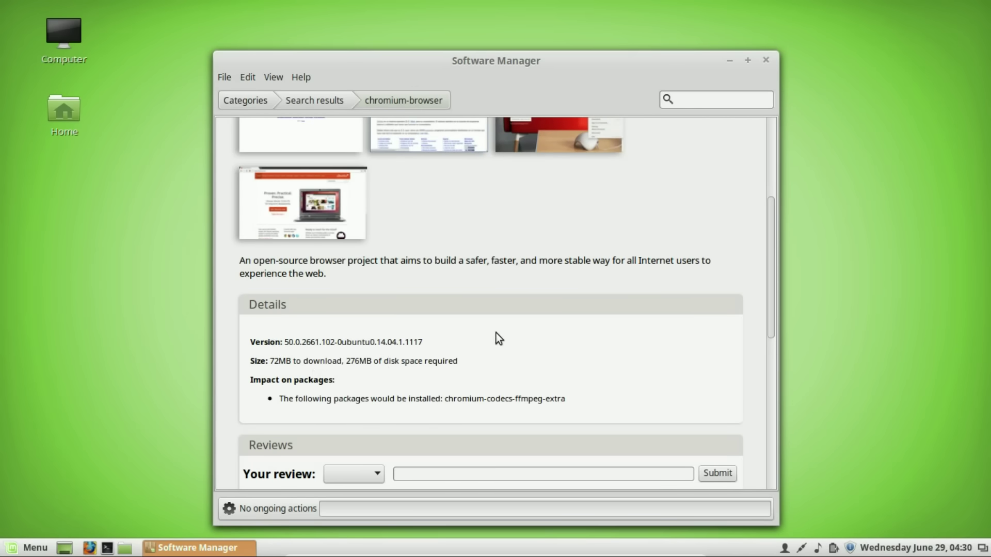
scroll(544, 334, "up", 5)
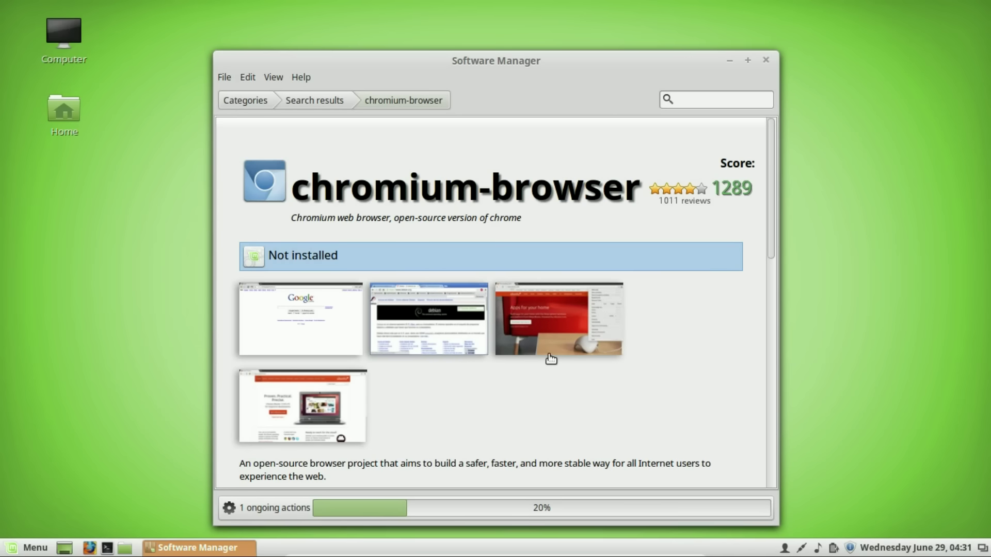
scroll(551, 359, "down", 3)
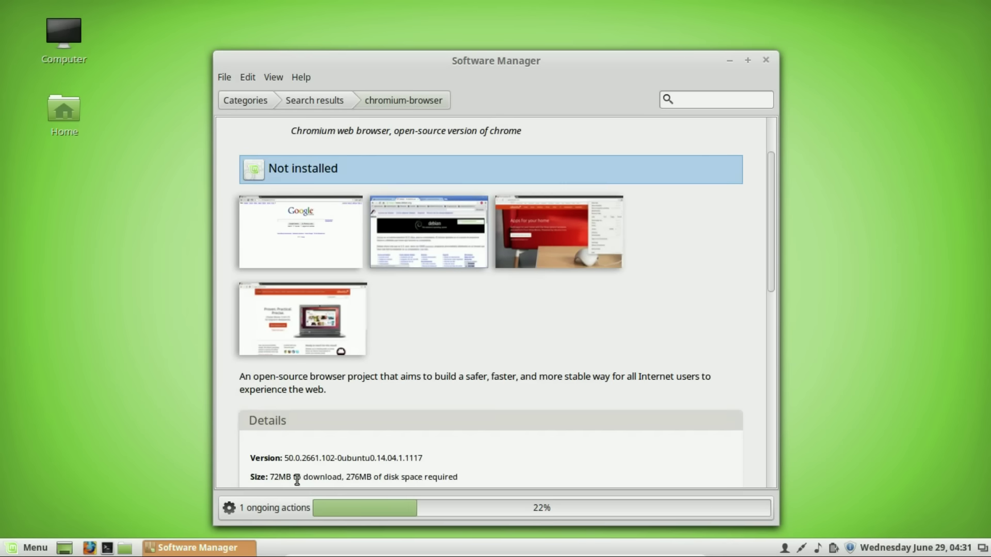
left_click(732, 61)
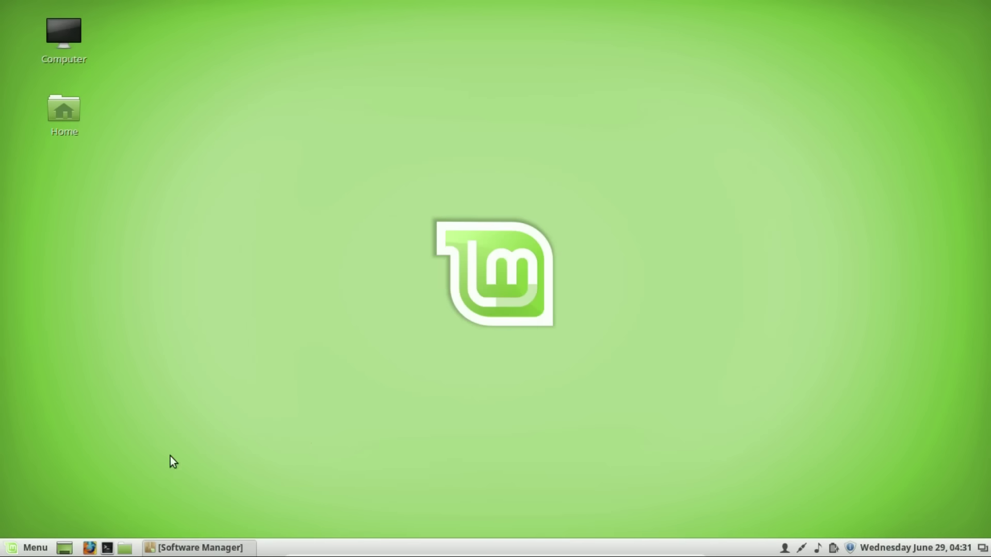
Browse the installed application categories and launch FileZilla from the Internet applications
left_click(28, 551)
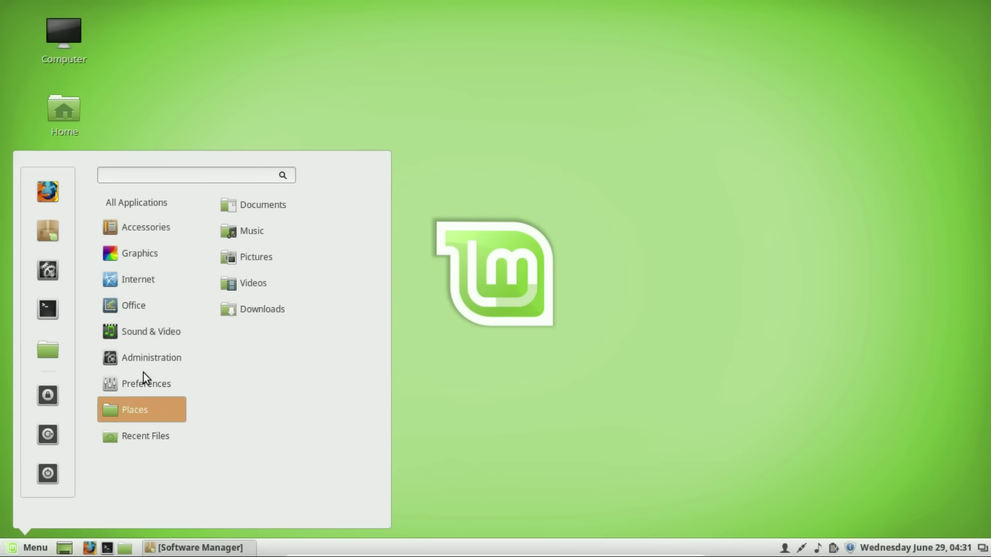
left_click(144, 352)
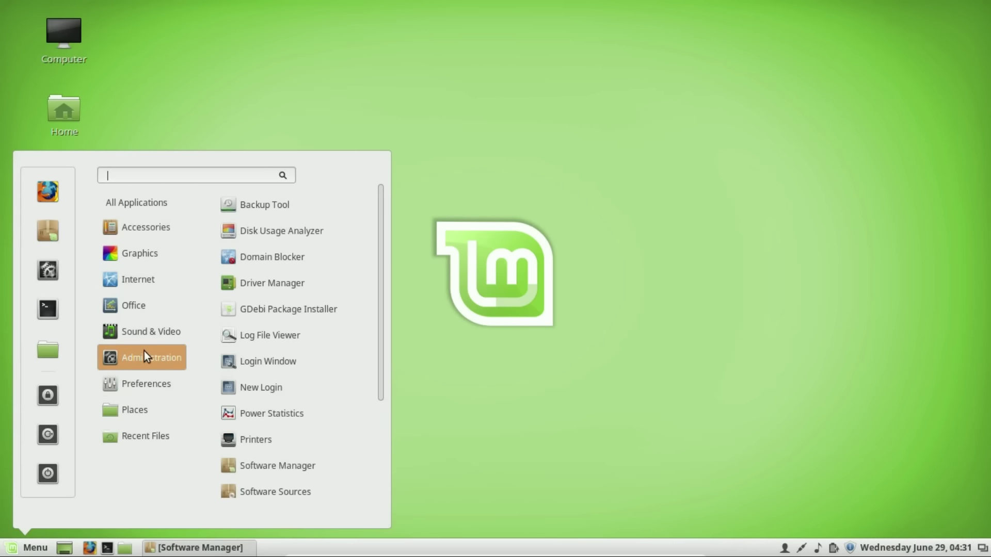
mouse_move(144, 330)
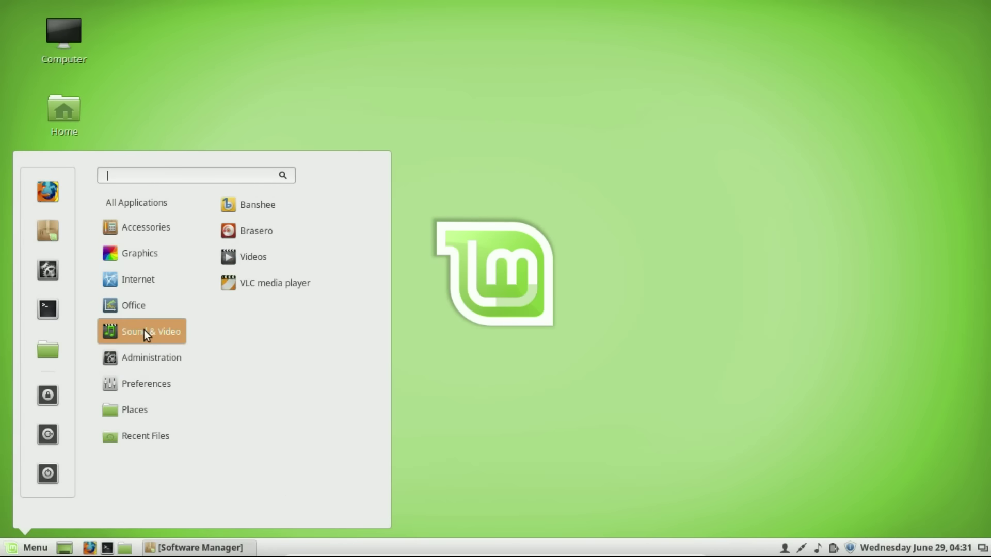
mouse_move(129, 303)
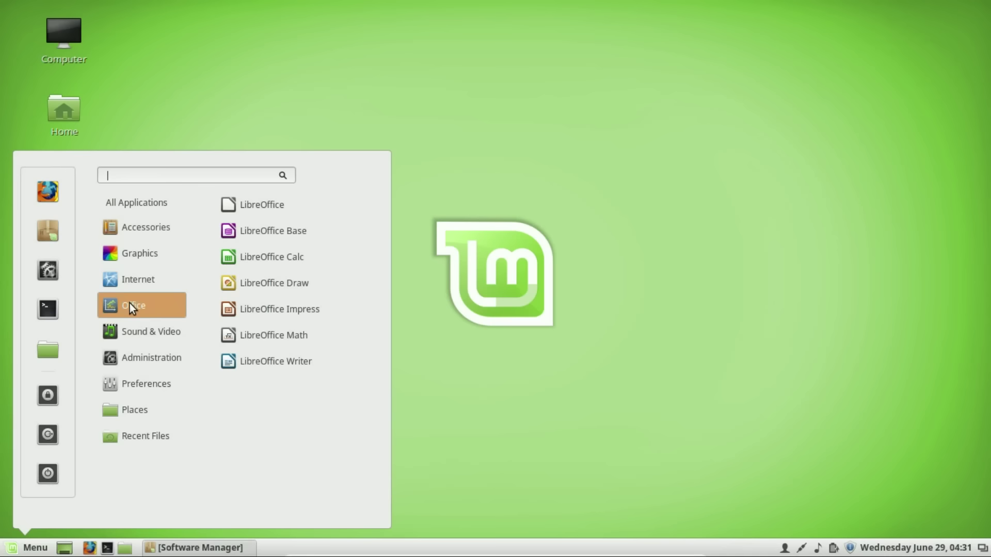
mouse_move(134, 385)
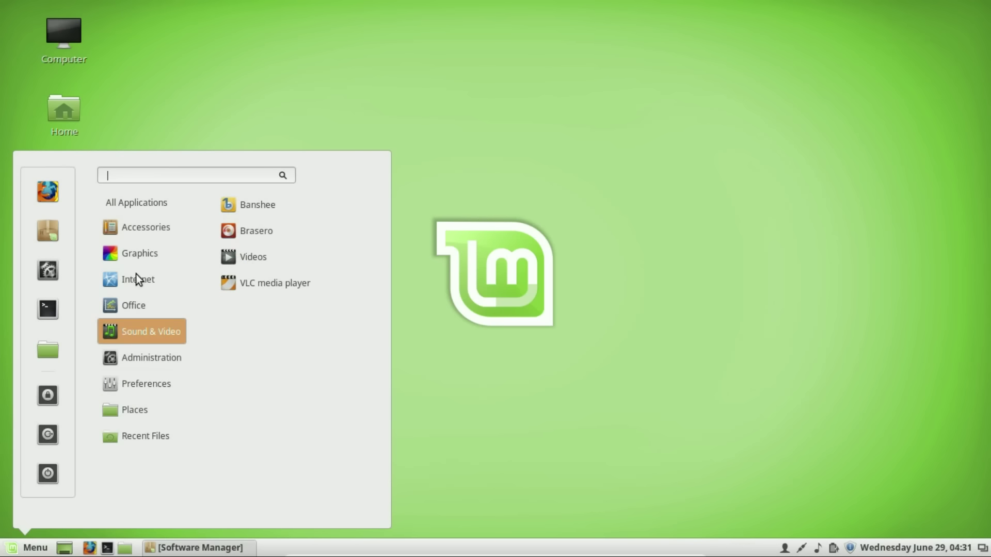
mouse_move(136, 274)
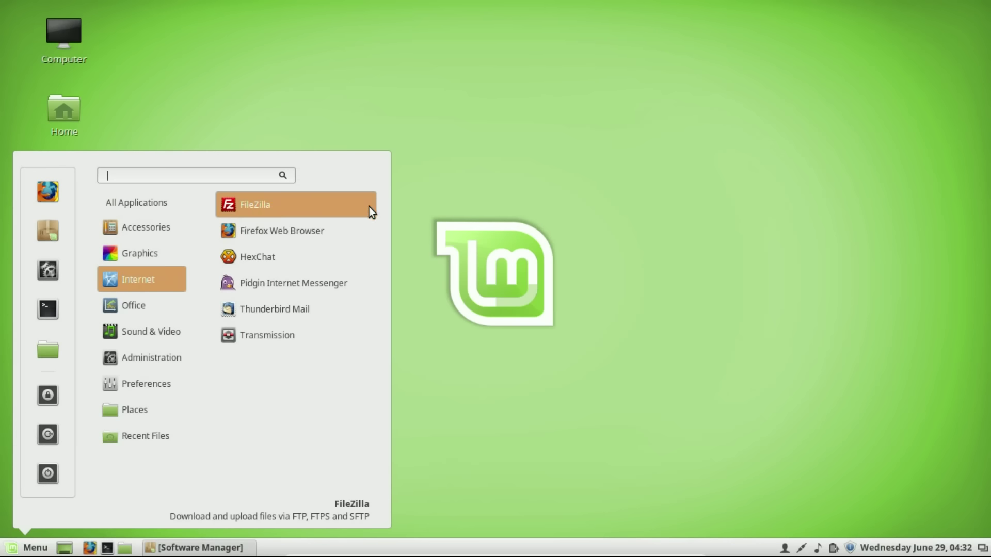
left_click(369, 206)
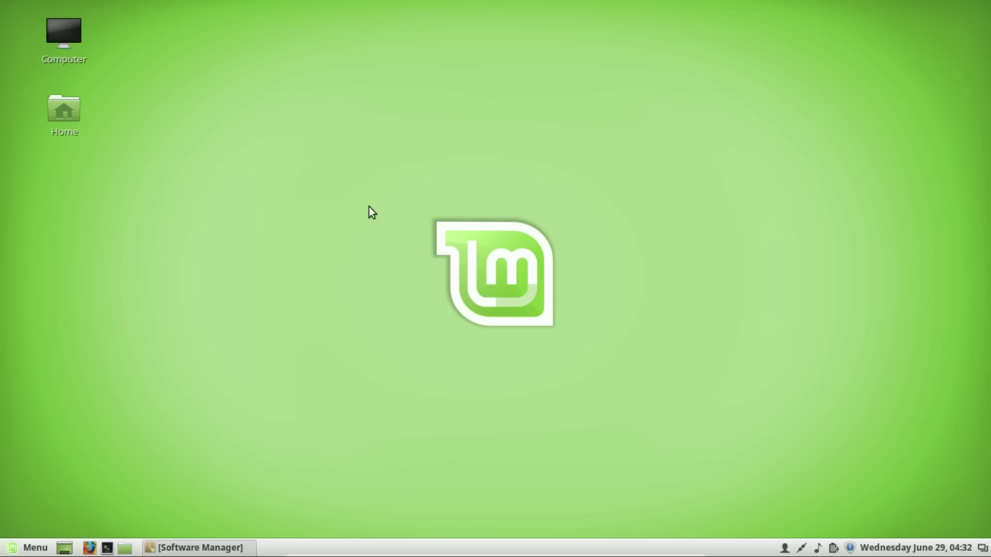
Show the shortcut and uninstall options offered for FileZilla in the Internet applications
left_click(42, 548)
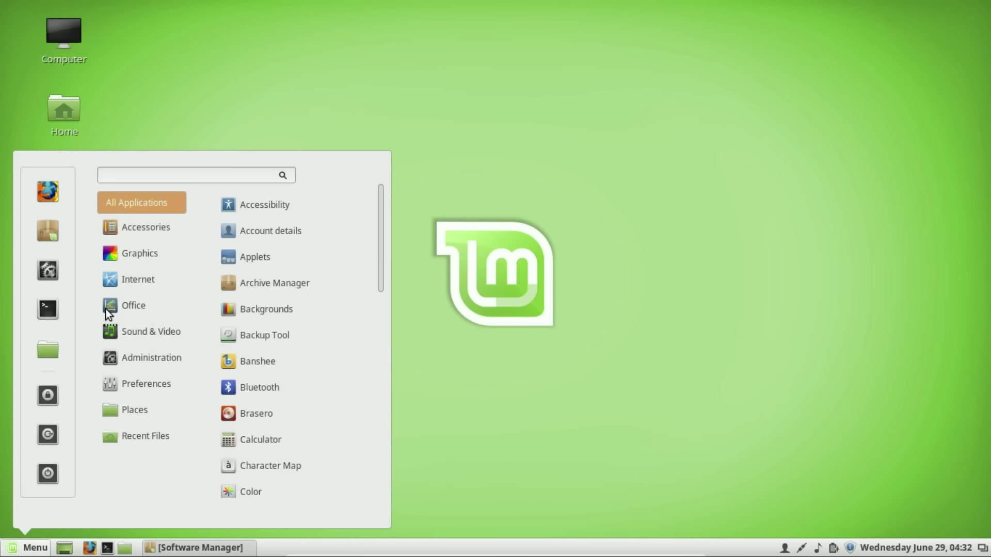
mouse_move(132, 308)
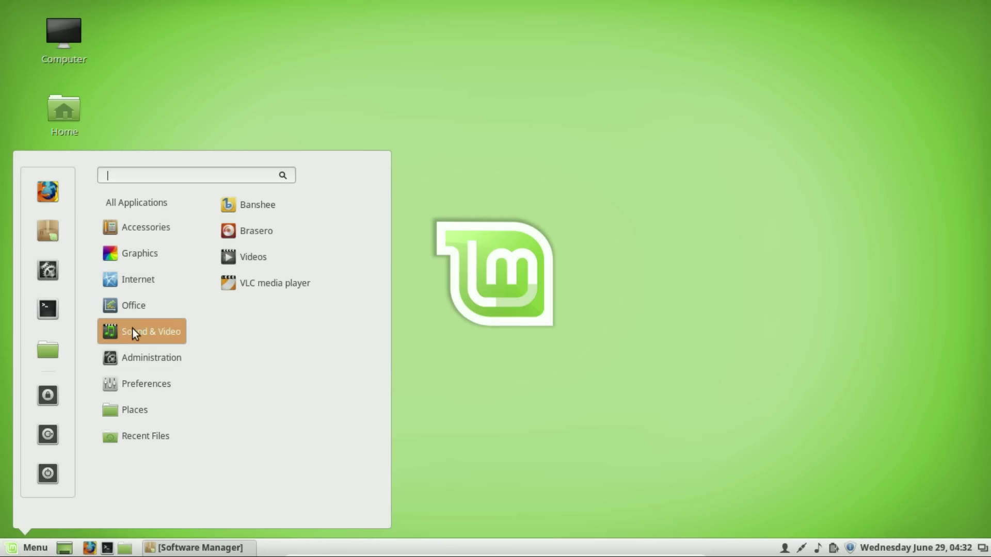
mouse_move(132, 280)
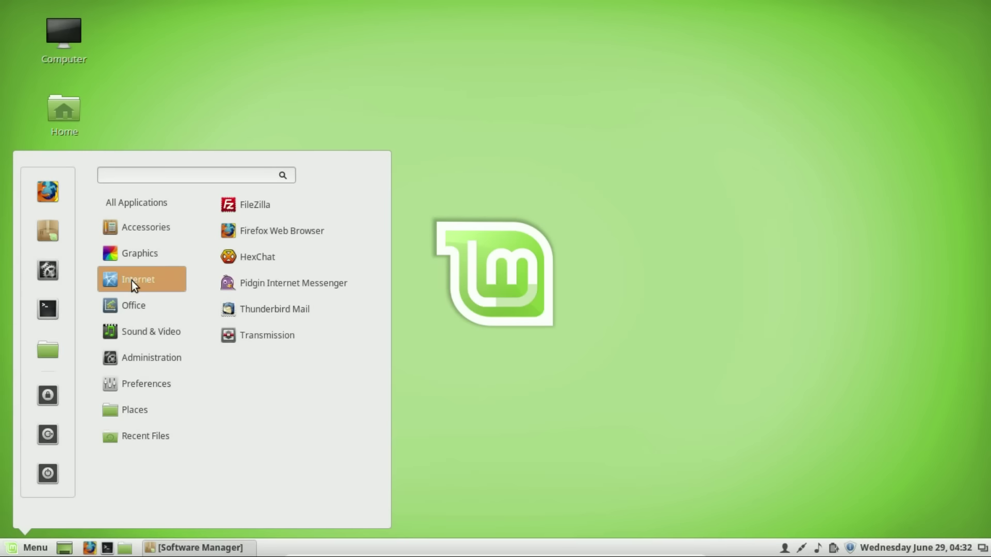
right_click(285, 201)
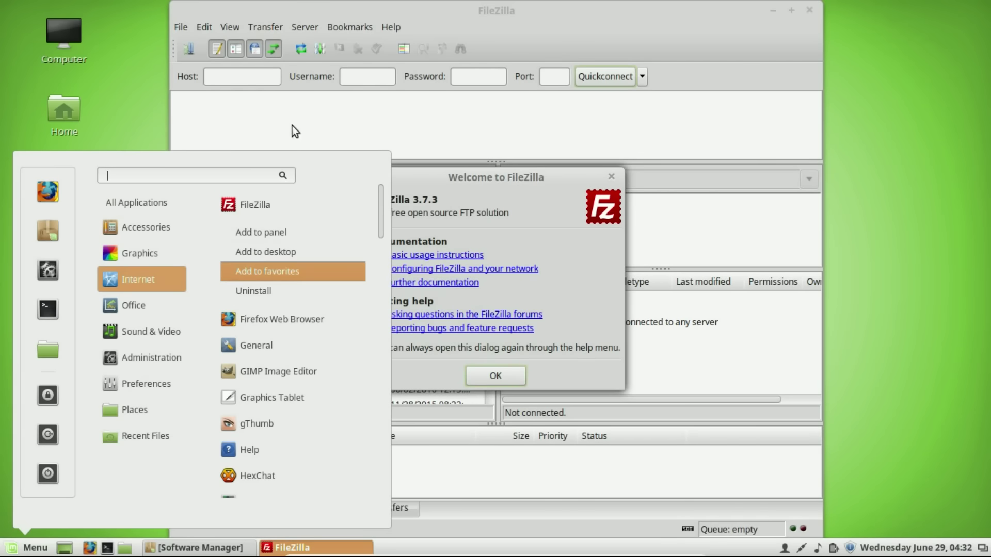
Dismiss the FileZilla welcome dialog and close FileZilla
left_click(393, 116)
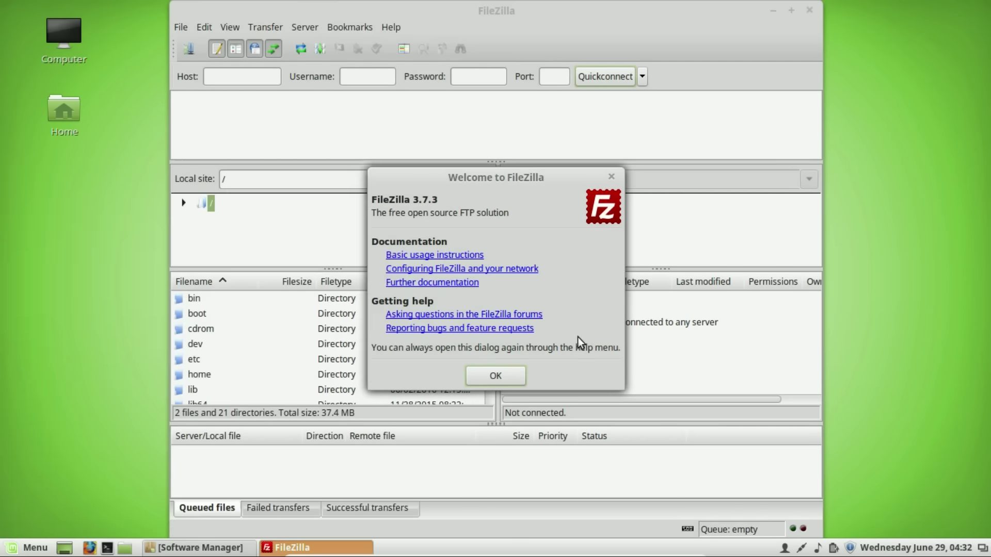
left_click(480, 374)
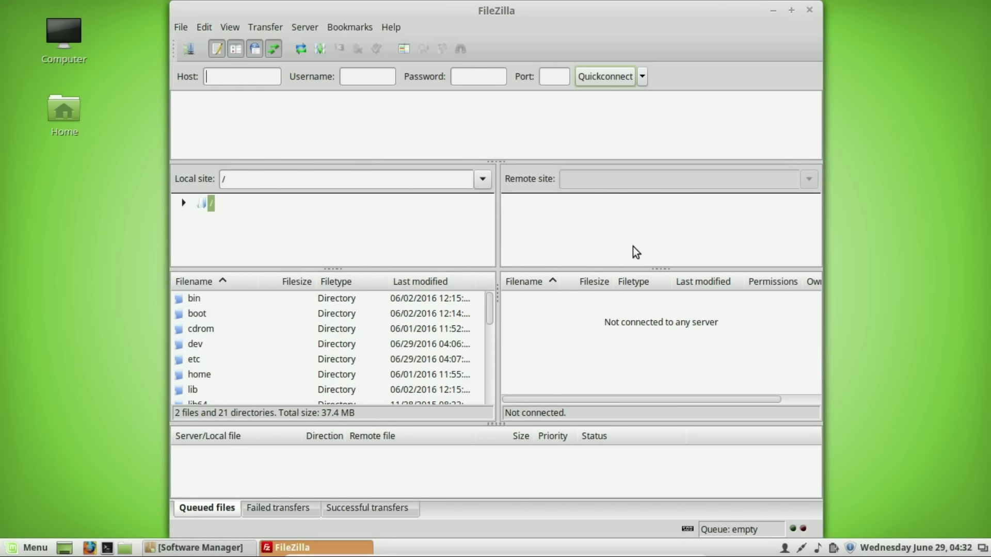
left_click(809, 9)
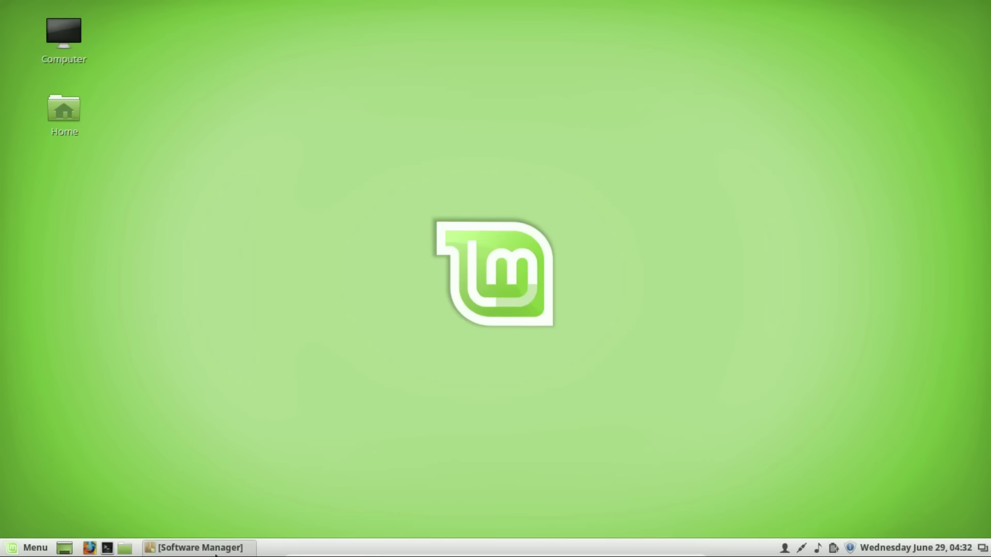
Check the installation progress of chromium-browser in the Software Manager and return to the desktop
left_click(215, 548)
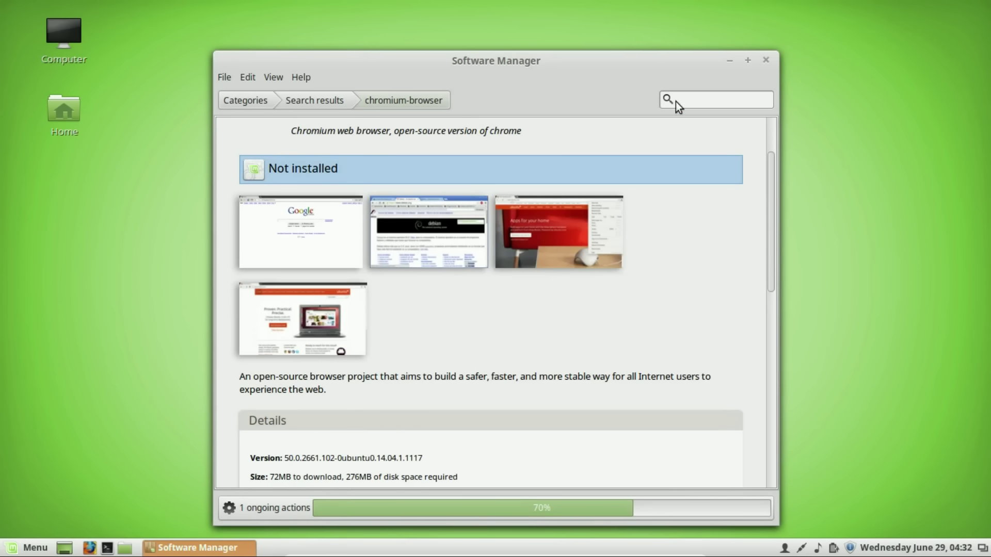
left_click(730, 60)
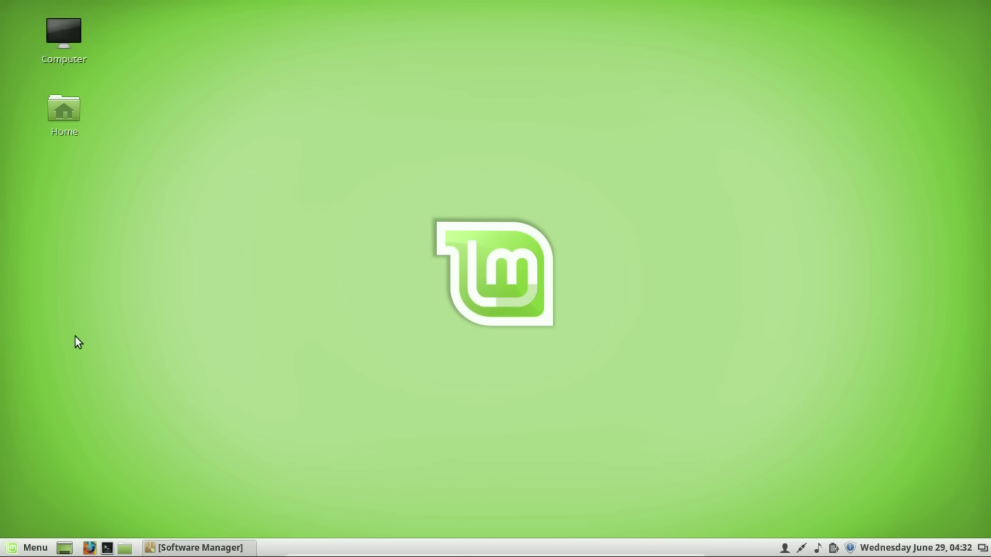
left_click(183, 551)
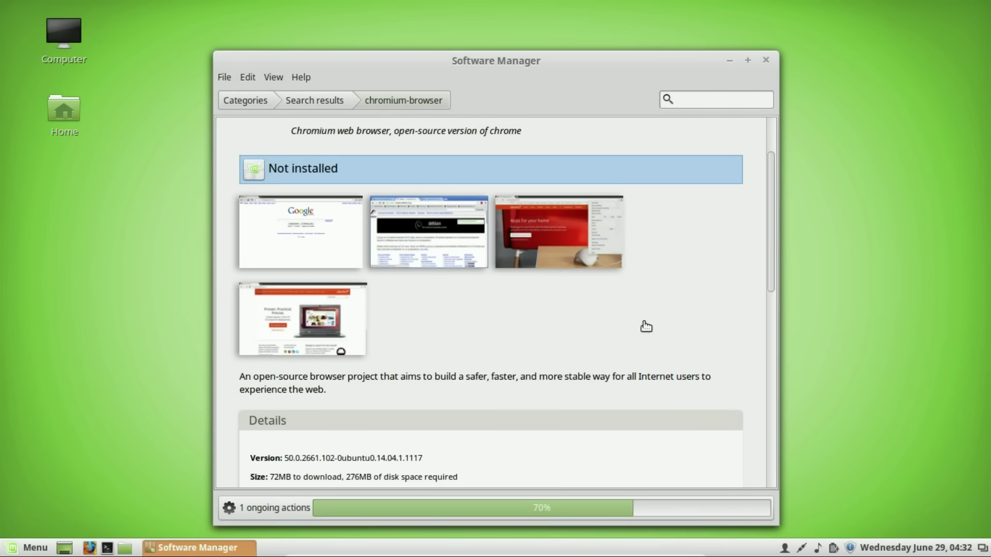
scroll(624, 283, "up", 3)
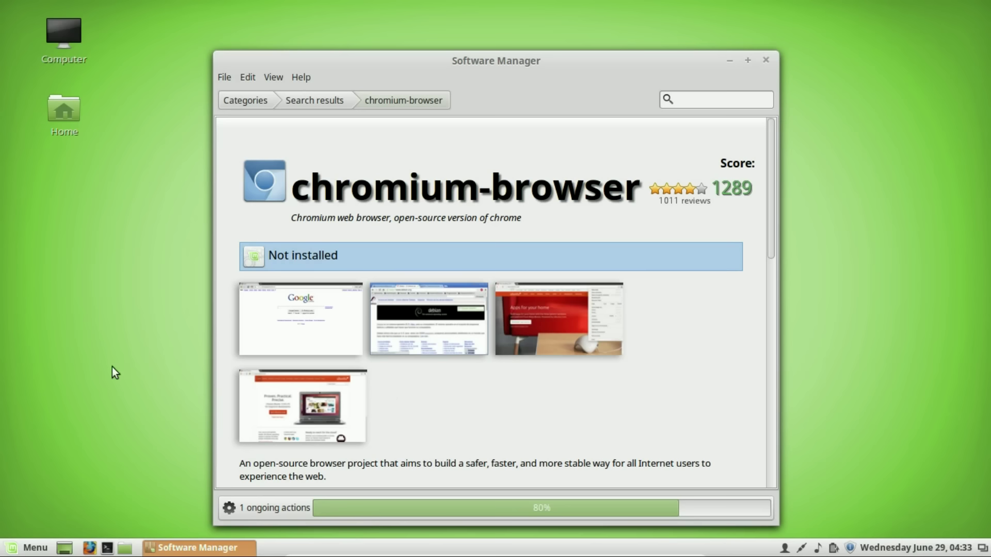
key("ctrl+alt+d")
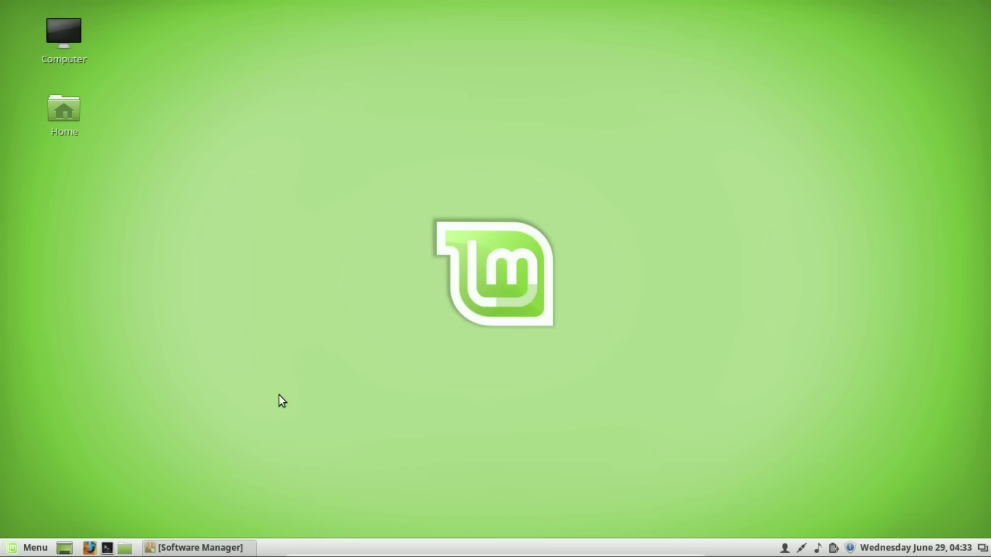
Launch LibreOffice from the Office applications and create a new Writer document
left_click(24, 553)
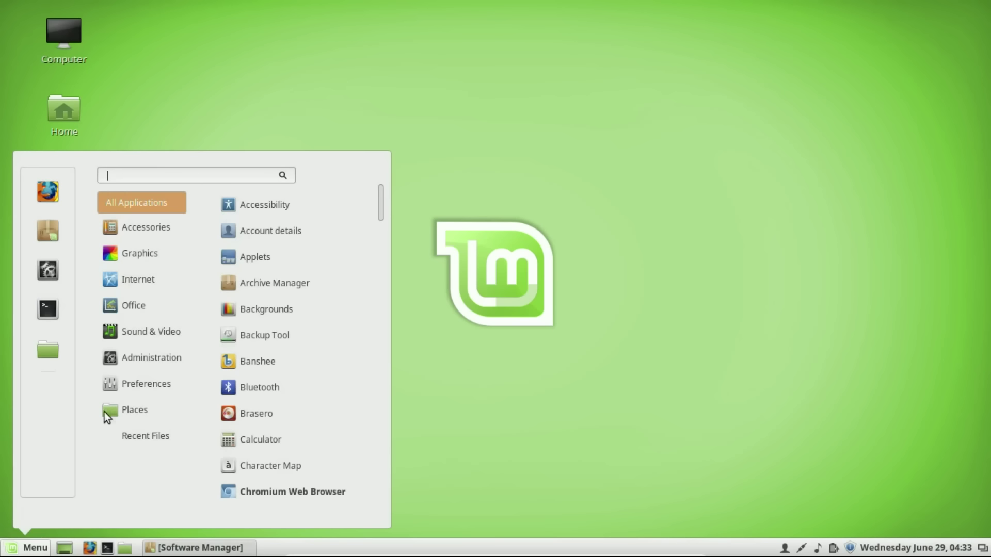
mouse_move(124, 407)
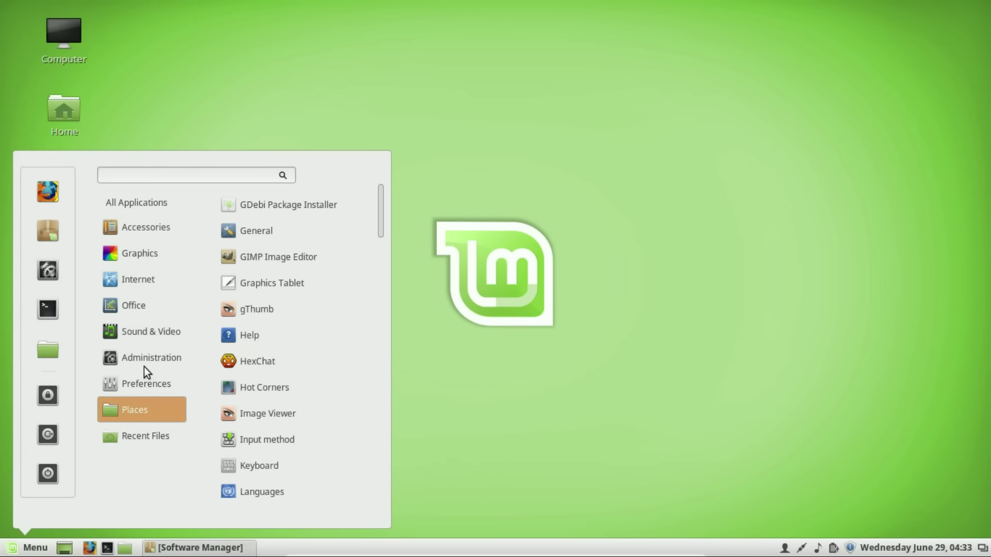
mouse_move(139, 310)
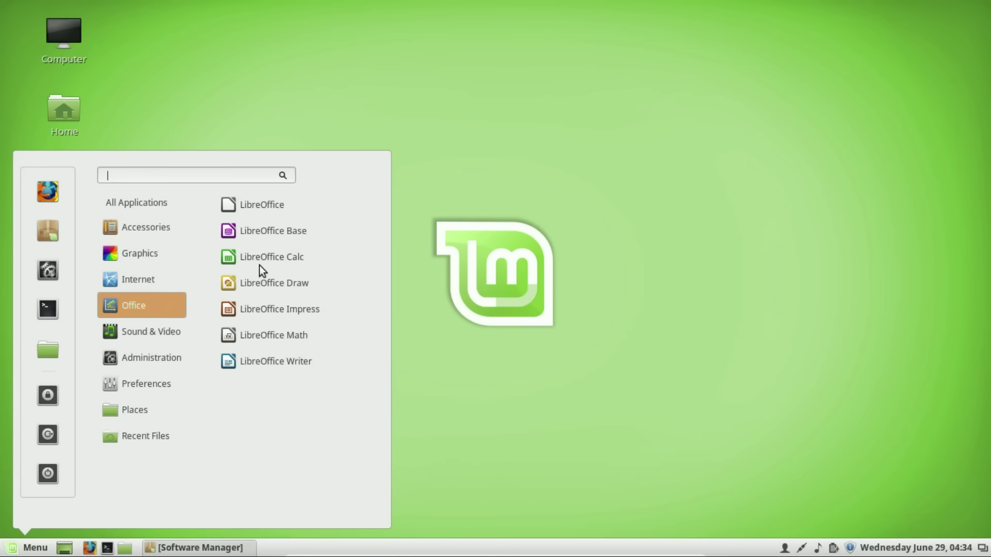
left_click(257, 212)
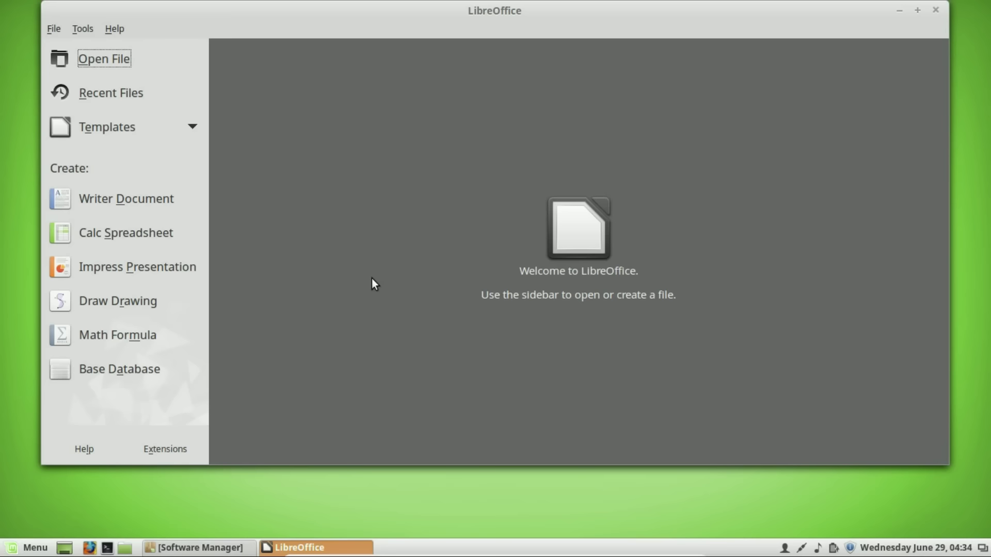
left_click_drag(332, 12, 324, 41)
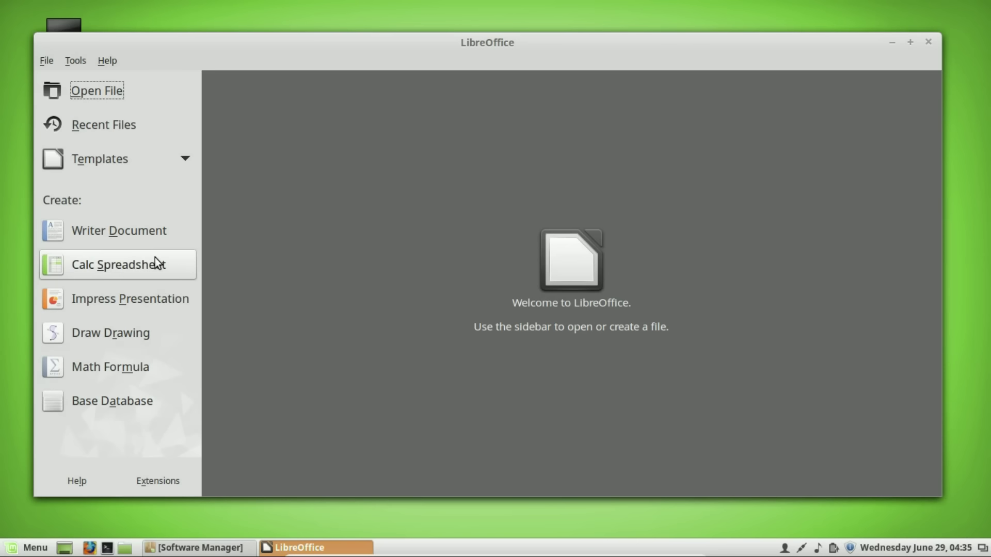
left_click(144, 231)
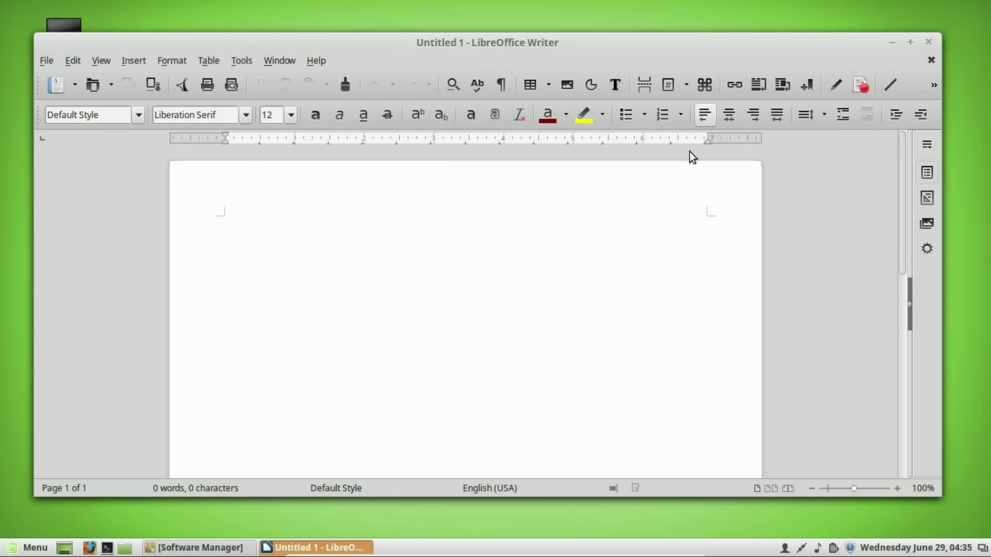
Look over the file commands available in Writer and close the empty document's window
left_click(47, 61)
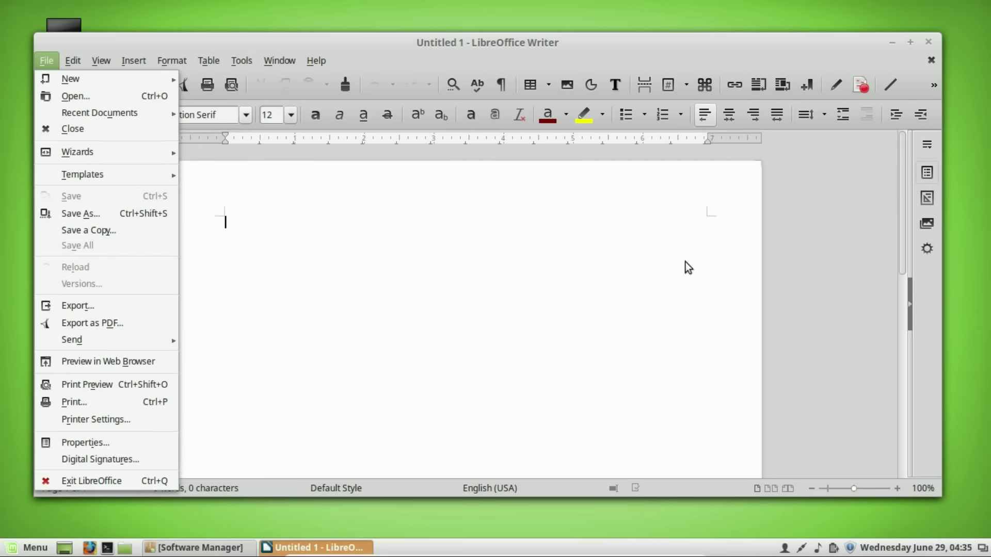
left_click(846, 196)
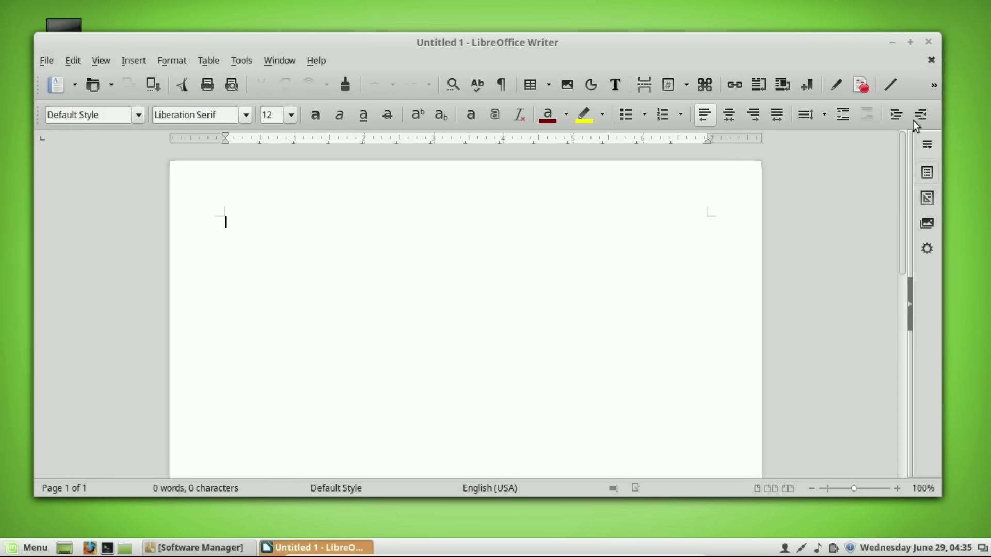
left_click(929, 40)
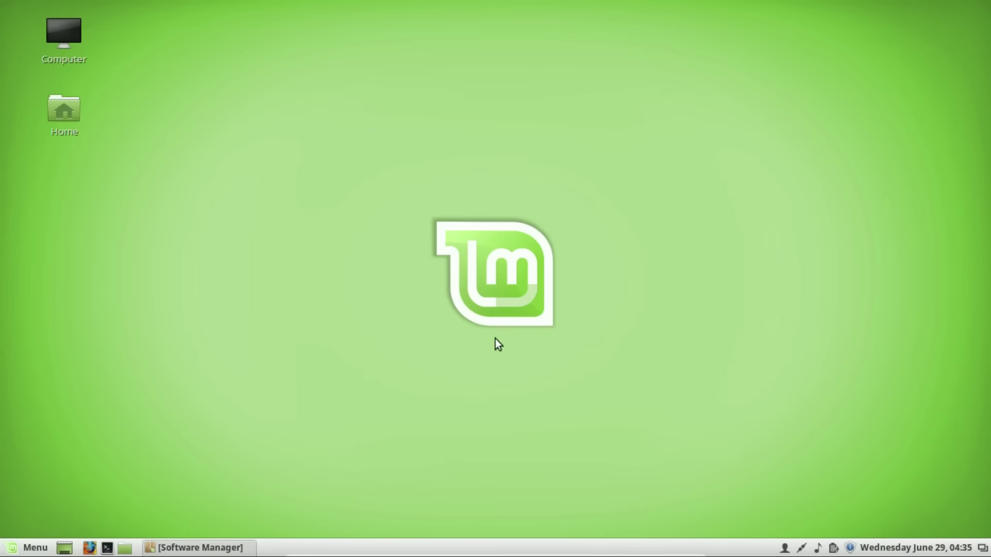
Check the chromium-browser package's status and its entry in the Internet applications, and close the Software Manager
left_click(247, 548)
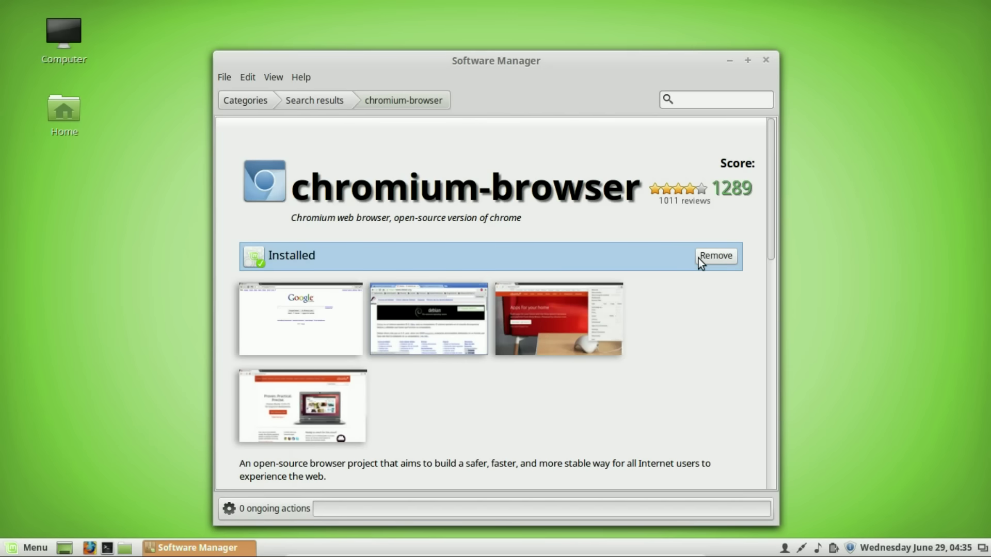
left_click(20, 550)
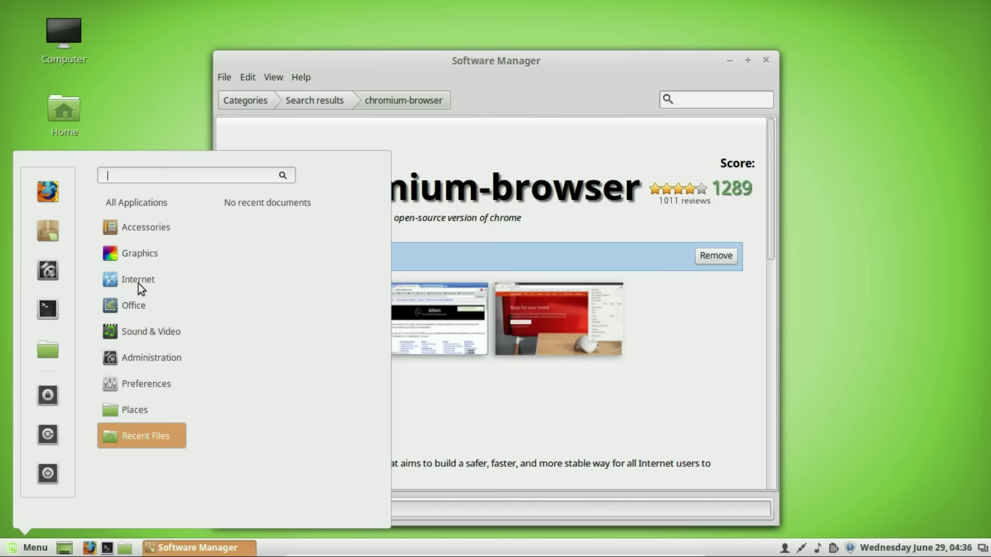
mouse_move(138, 284)
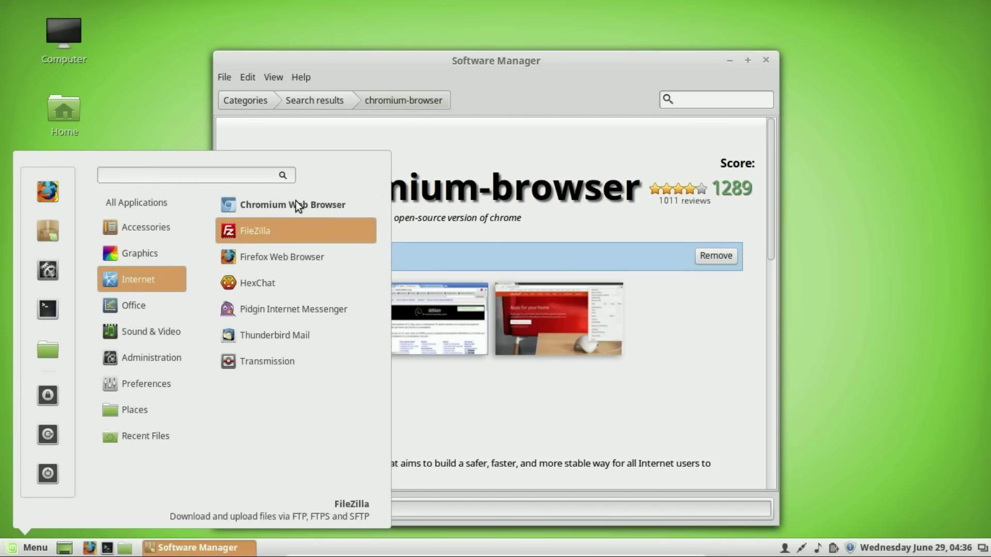
left_click(633, 67)
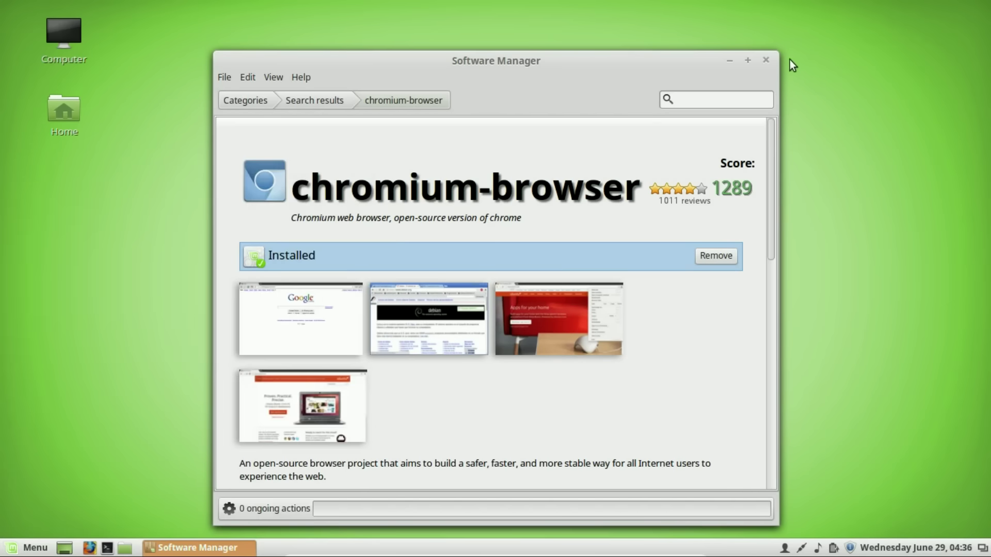
left_click(771, 61)
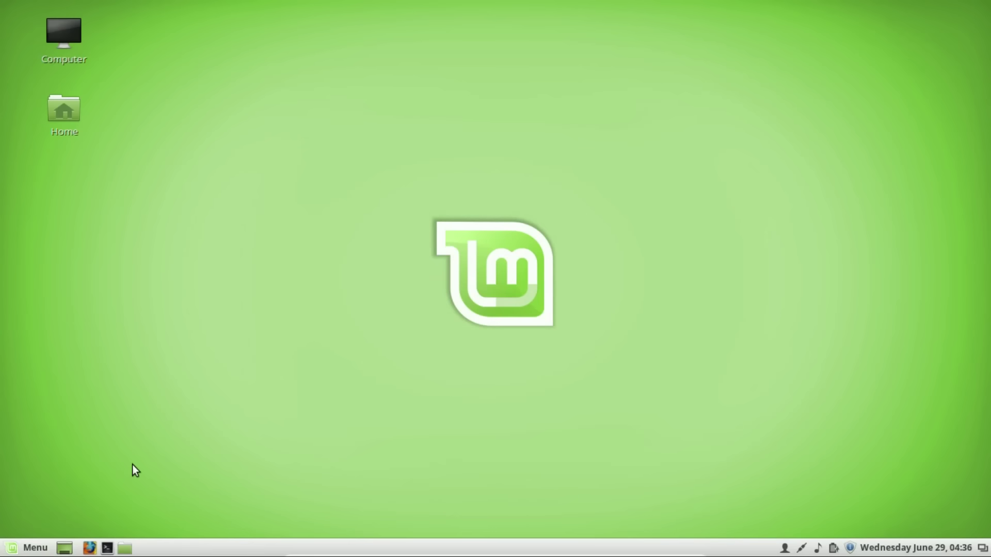
Launch GIMP Image Editor from the Graphics applications, look over its file commands and quit it
left_click(32, 550)
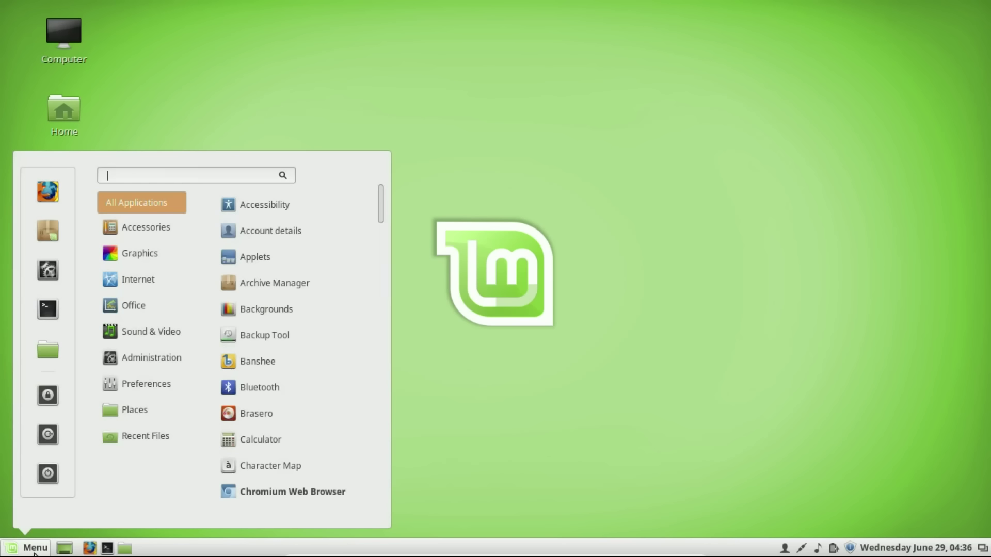
mouse_move(145, 305)
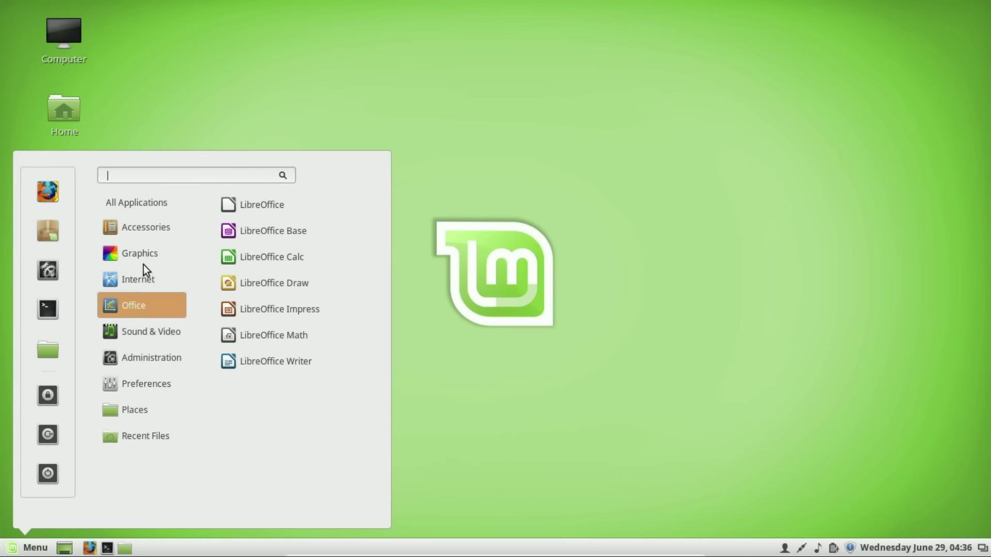
mouse_move(141, 252)
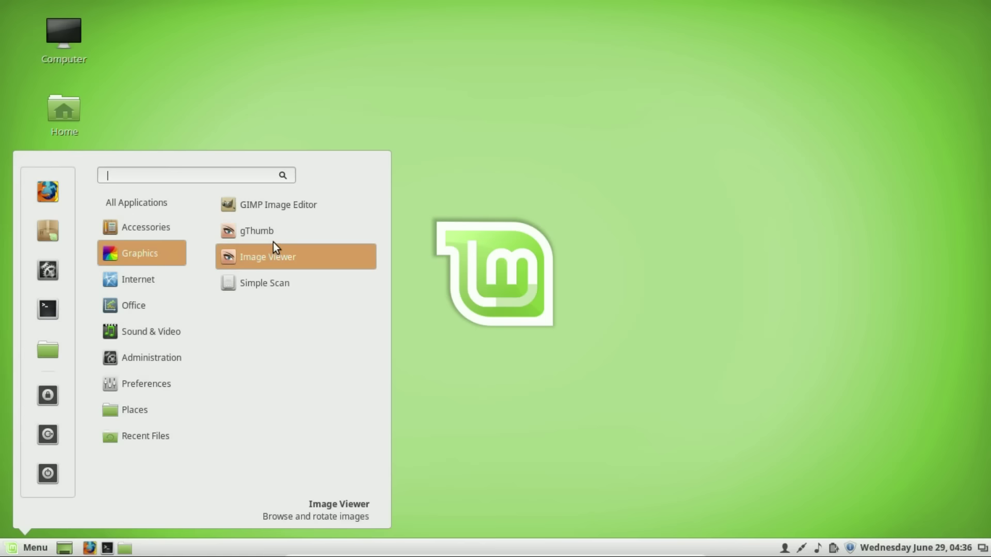
left_click(274, 211)
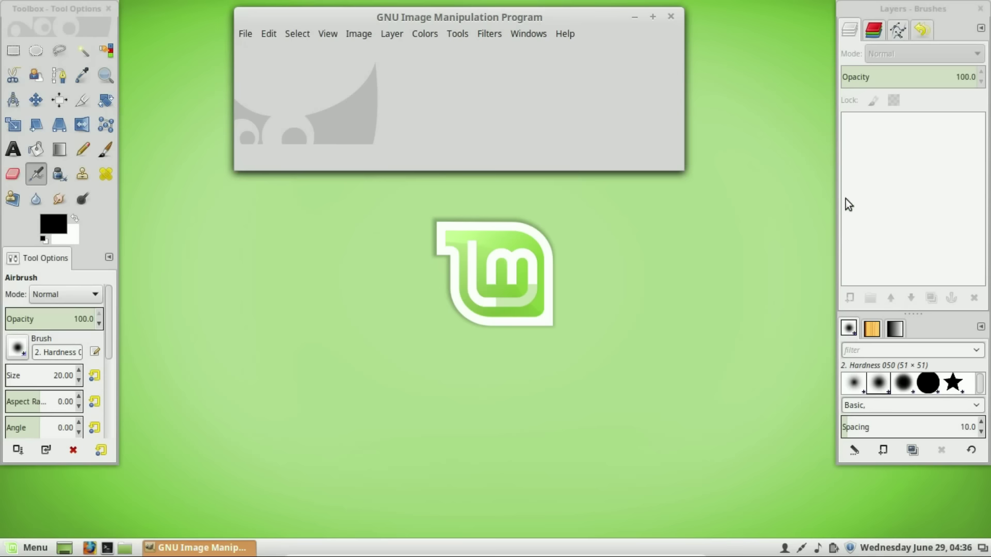
left_click(241, 36)
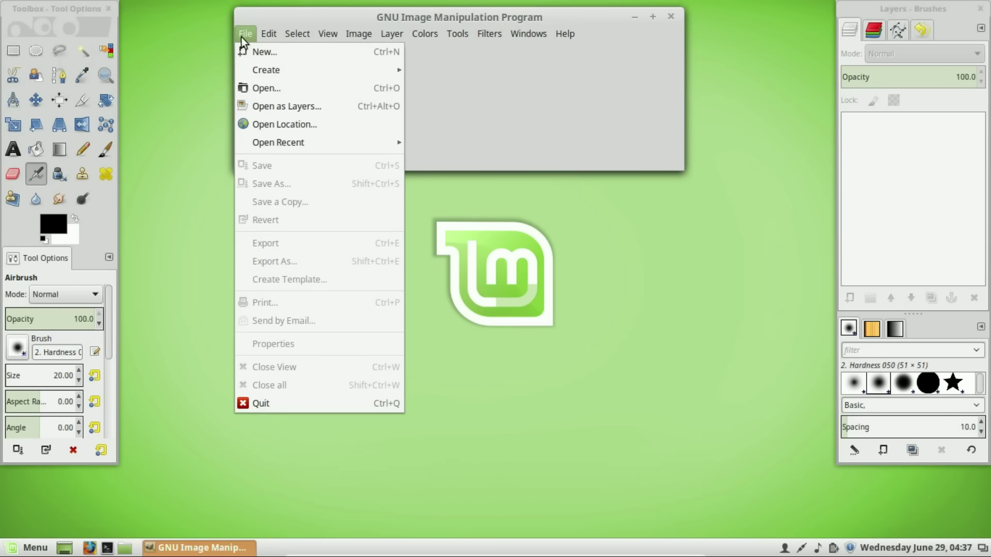
left_click(297, 399)
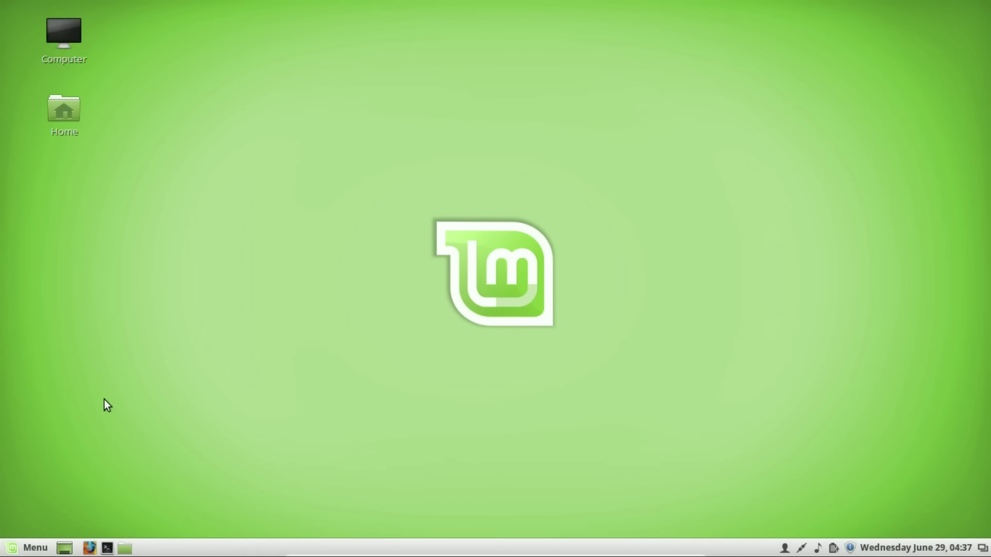
Launch VLC media player from the Sound & Video applications, dismiss its privacy policy and close the player
left_click(21, 548)
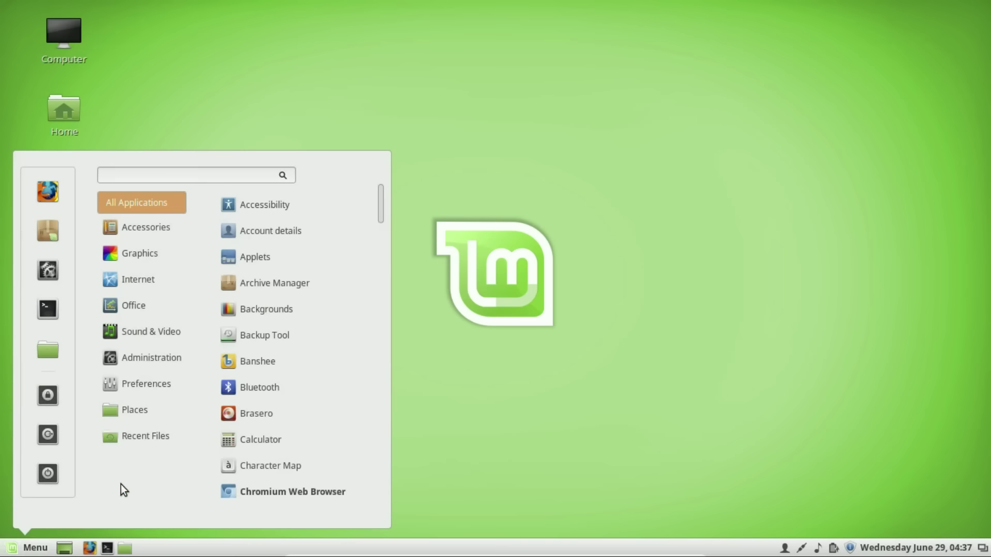
mouse_move(146, 330)
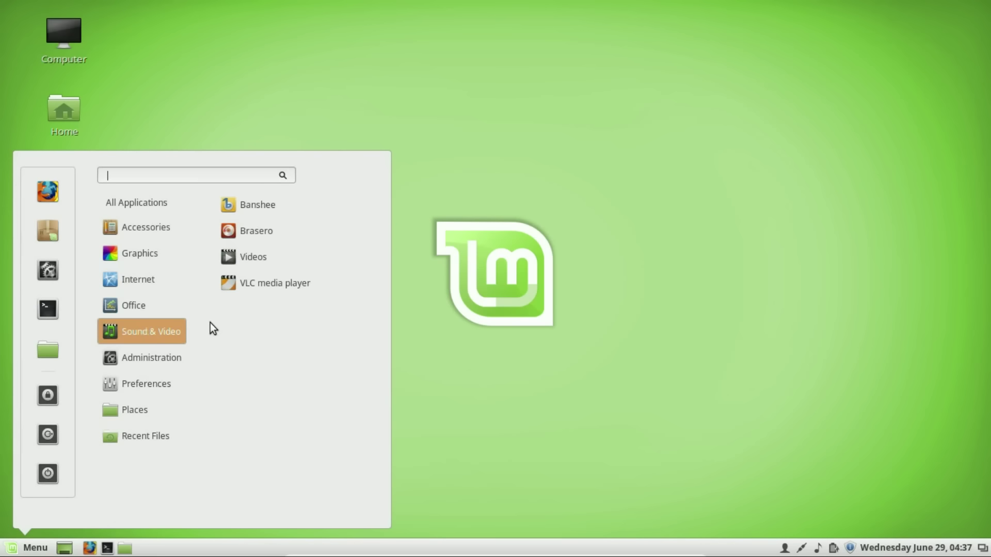
left_click(270, 293)
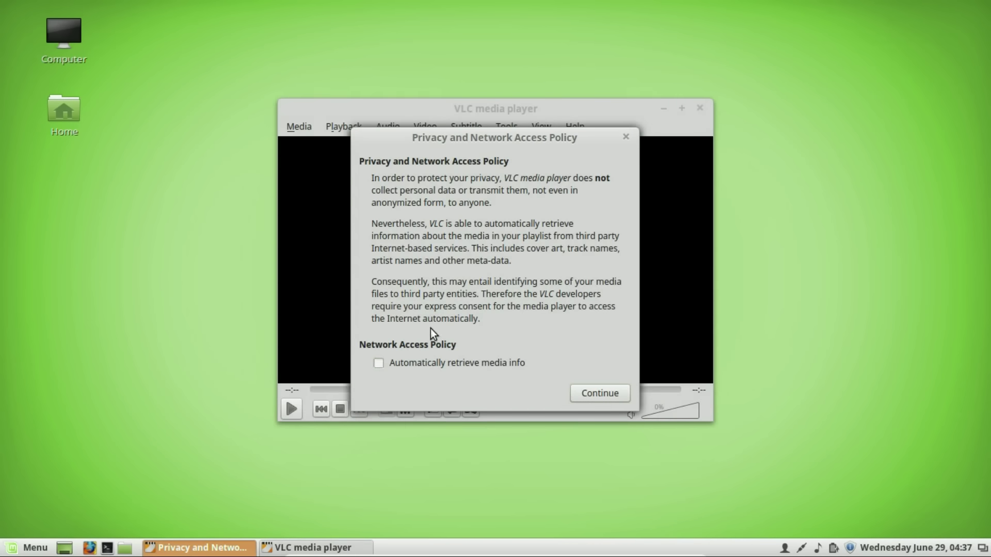
left_click(626, 138)
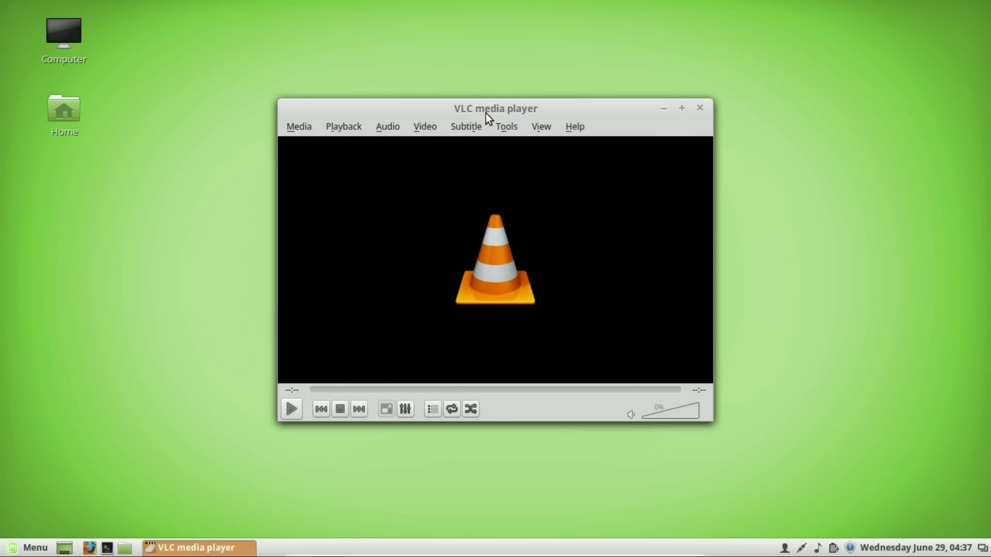
left_click(699, 108)
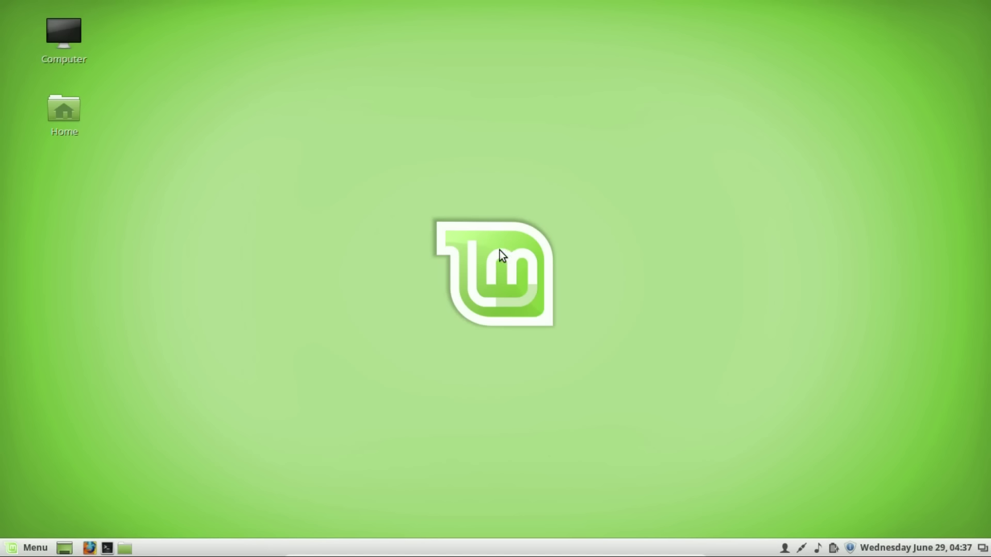
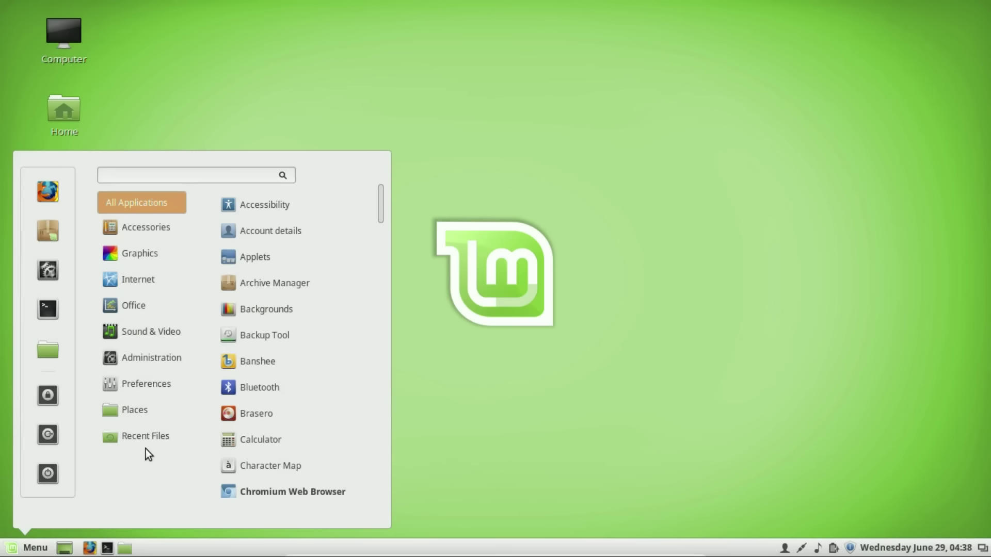
Check the recent files list and launch Banshee from the Sound & Video applications
left_click(147, 436)
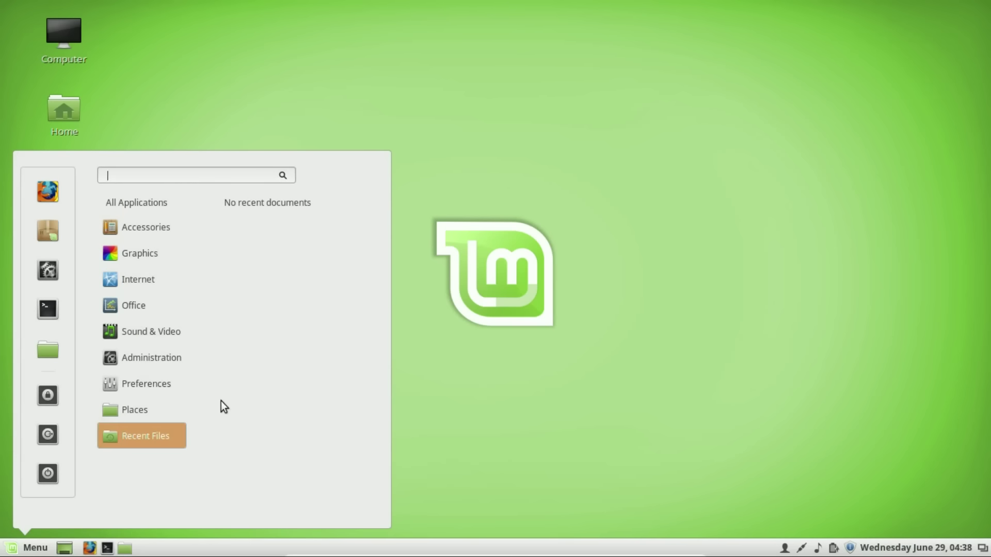
mouse_move(151, 326)
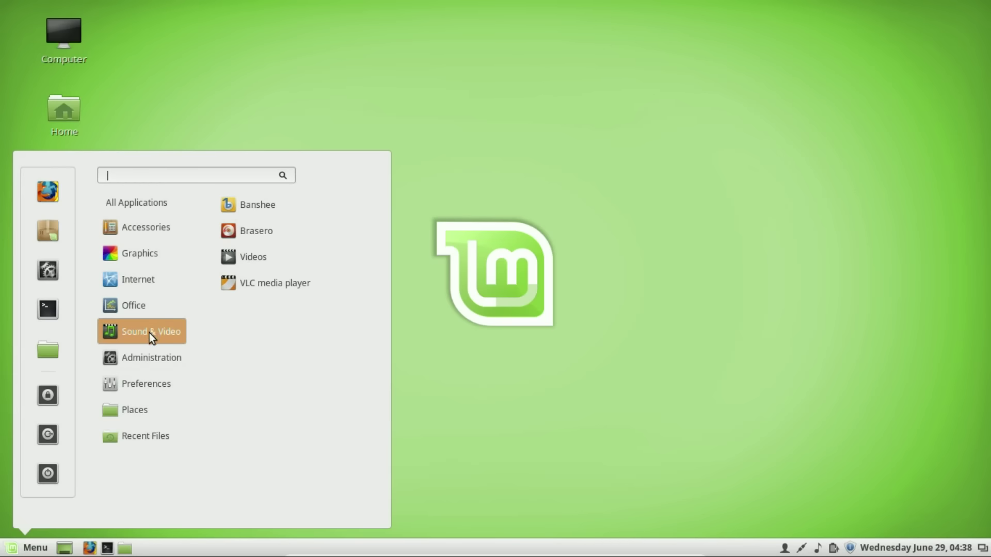
left_click(269, 204)
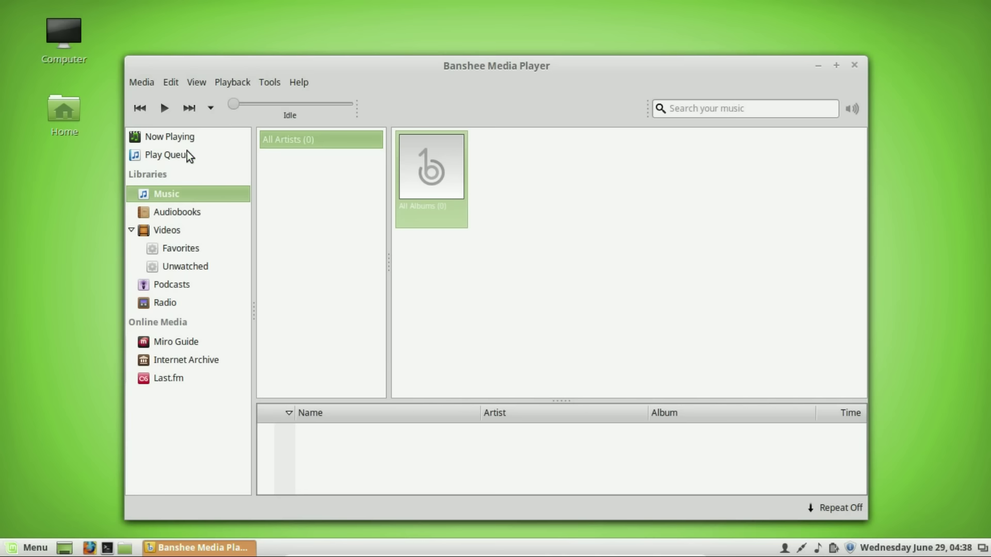
Open Banshee's preferences and examine the general settings, the source-specific music settings and the list of extensions
left_click(172, 80)
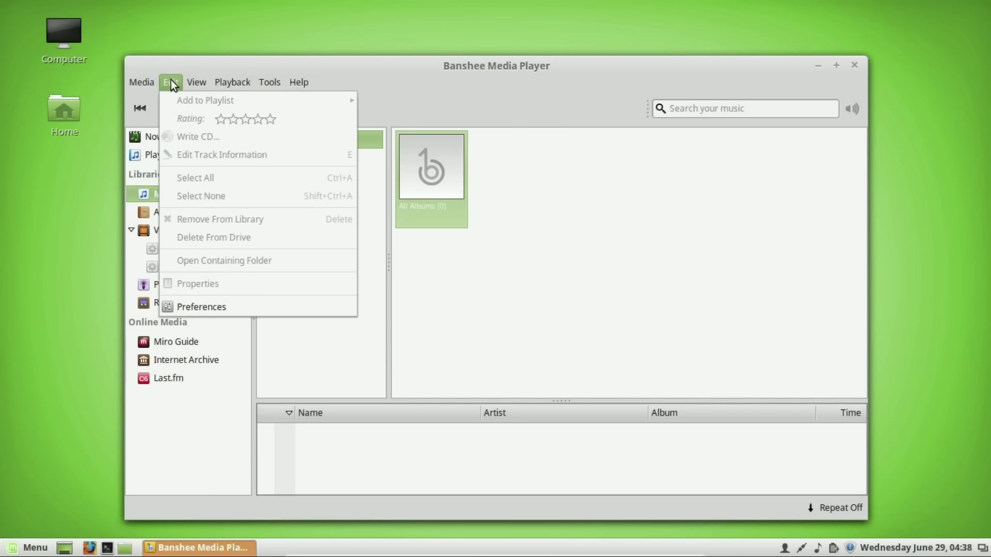
left_click(205, 304)
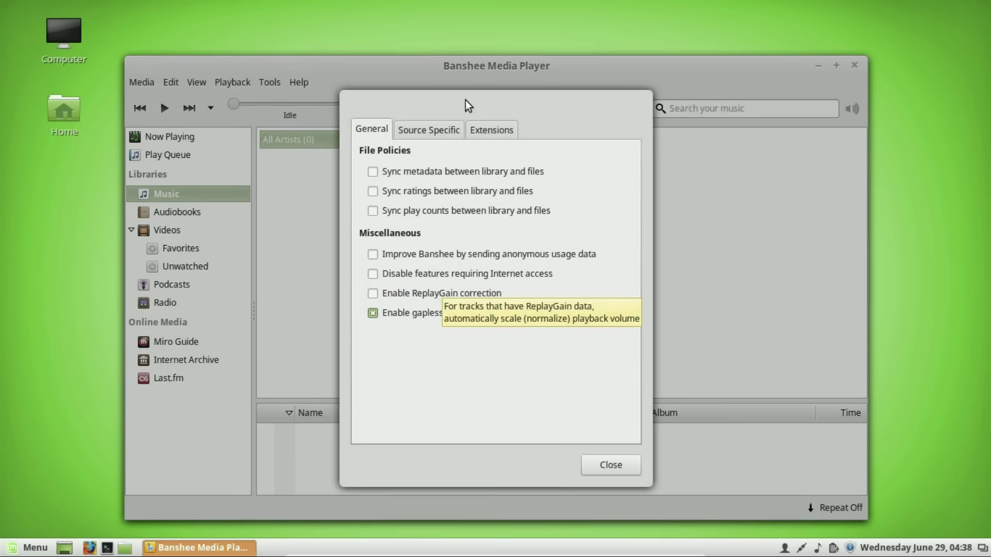
left_click(450, 135)
scroll(534, 325, "down", 2)
scroll(537, 326, "down", 1)
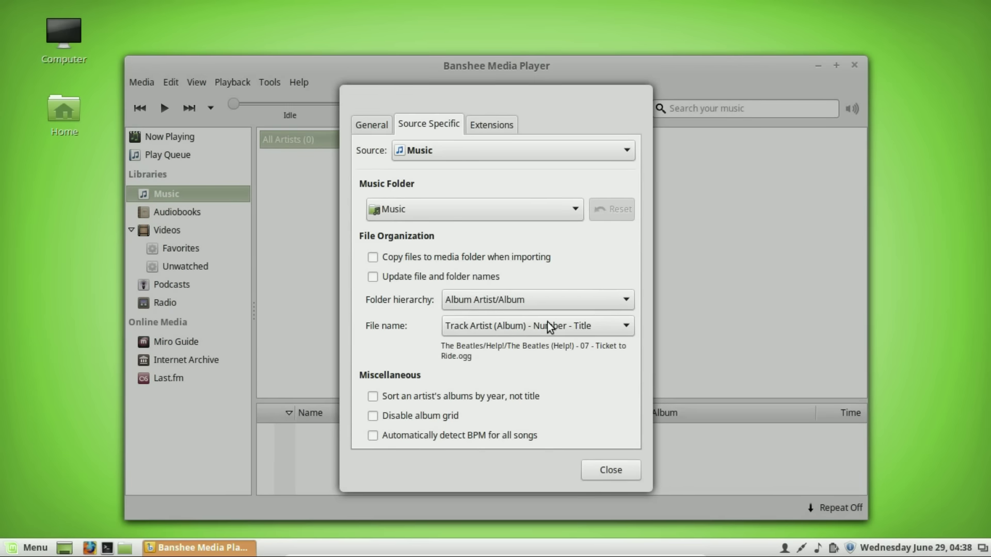
left_click(488, 124)
scroll(528, 317, "down", 3)
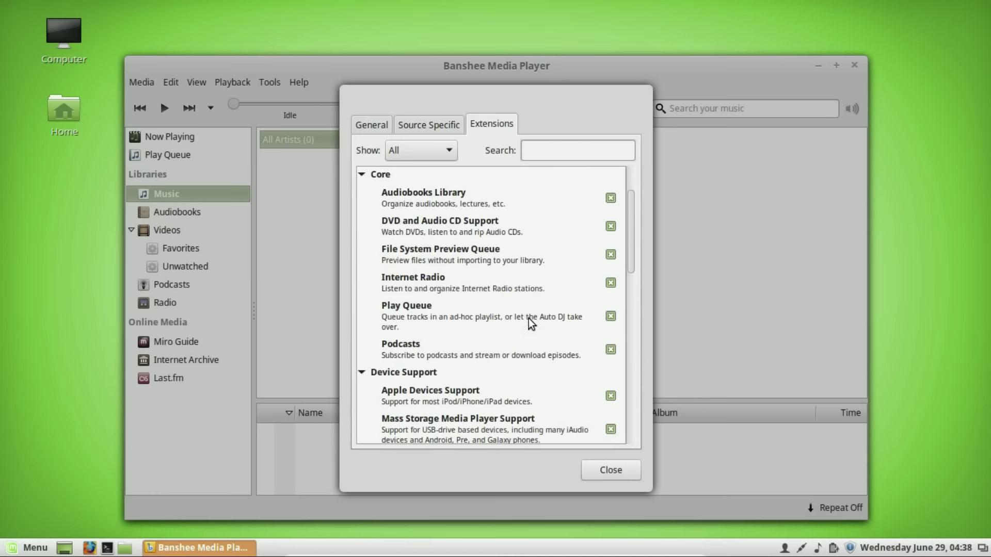
scroll(528, 318, "down", 10)
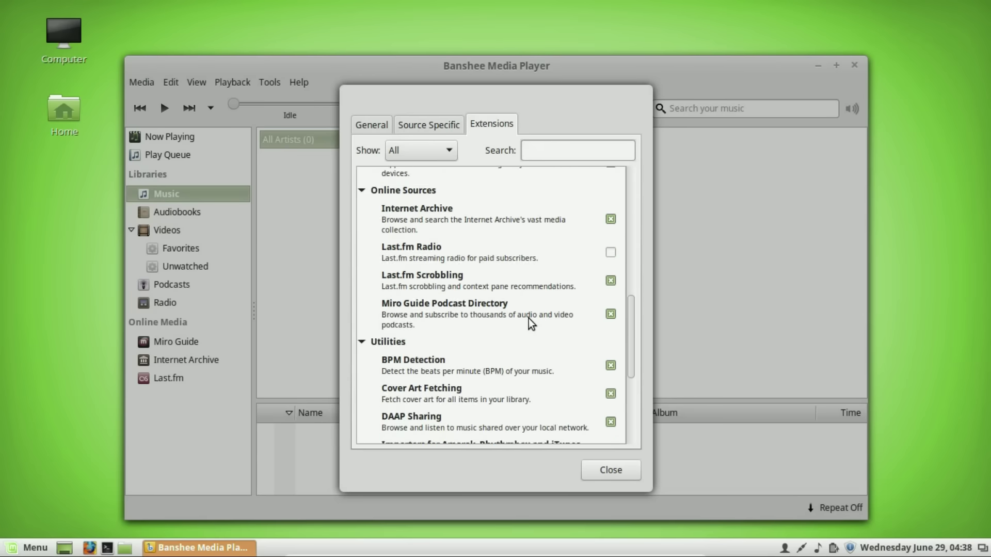
scroll(529, 318, "down", 3)
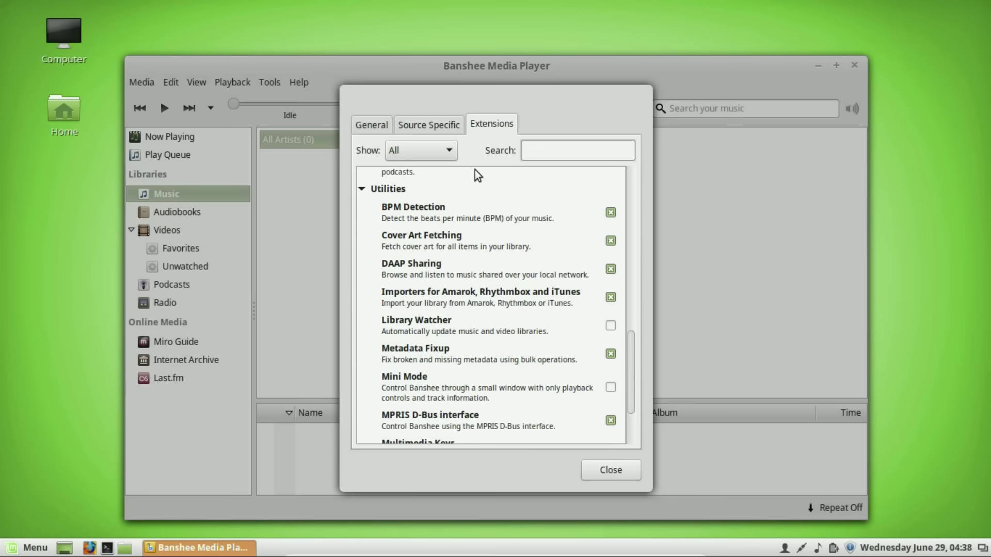
Review Banshee's source-specific and general preferences again, and close the preferences and the player
left_click(448, 133)
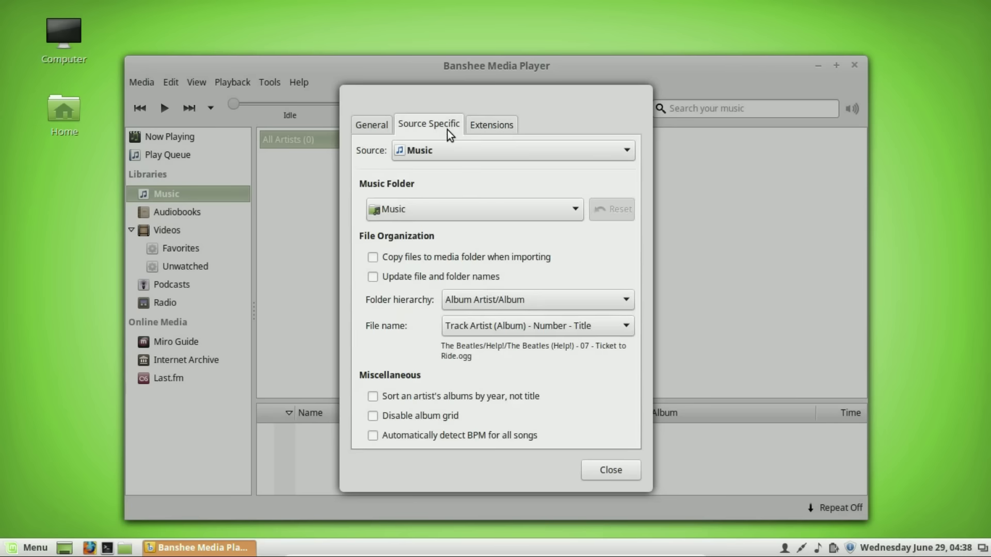
left_click(371, 119)
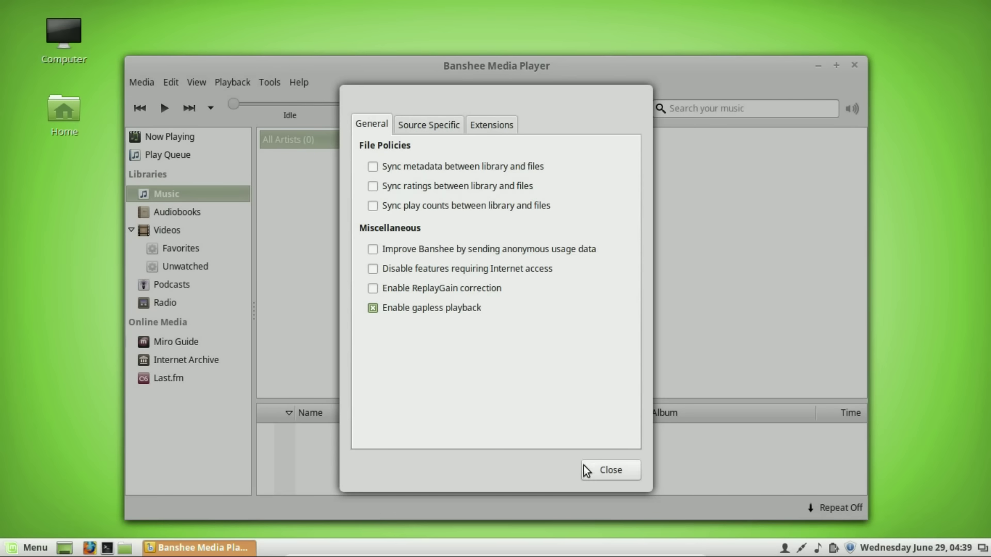
left_click(610, 471)
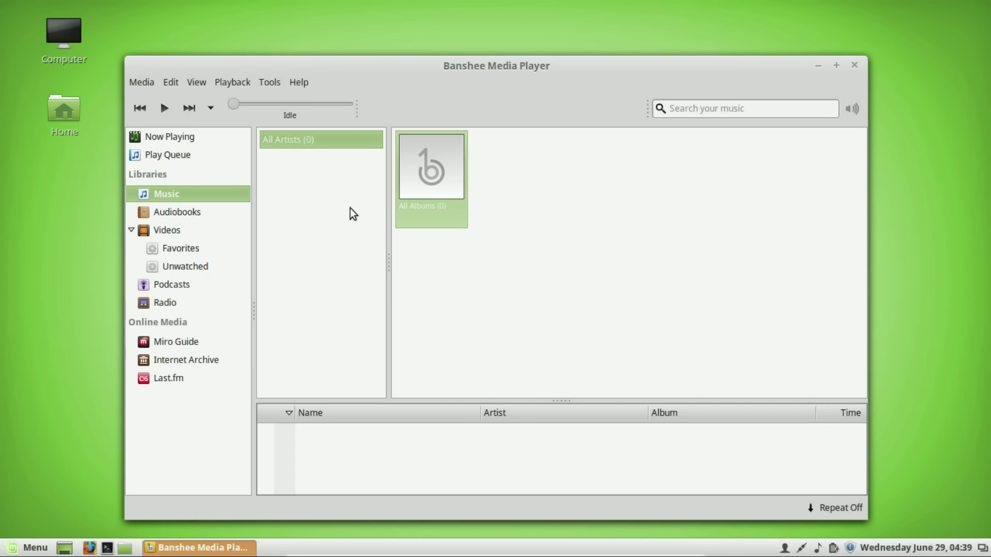
left_click(853, 66)
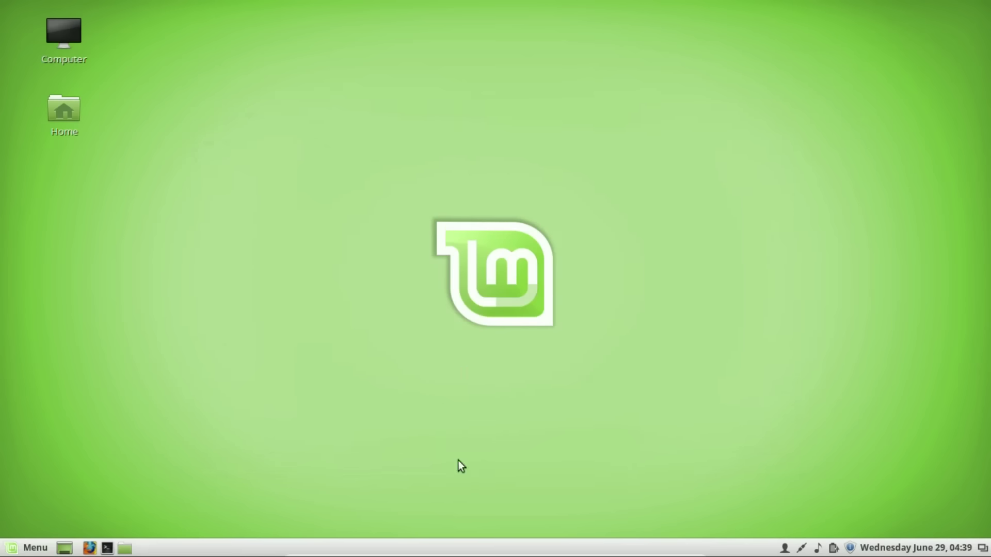
Launch Brasero from the Sound & Video applications, look over its disc project types and close it
left_click(24, 550)
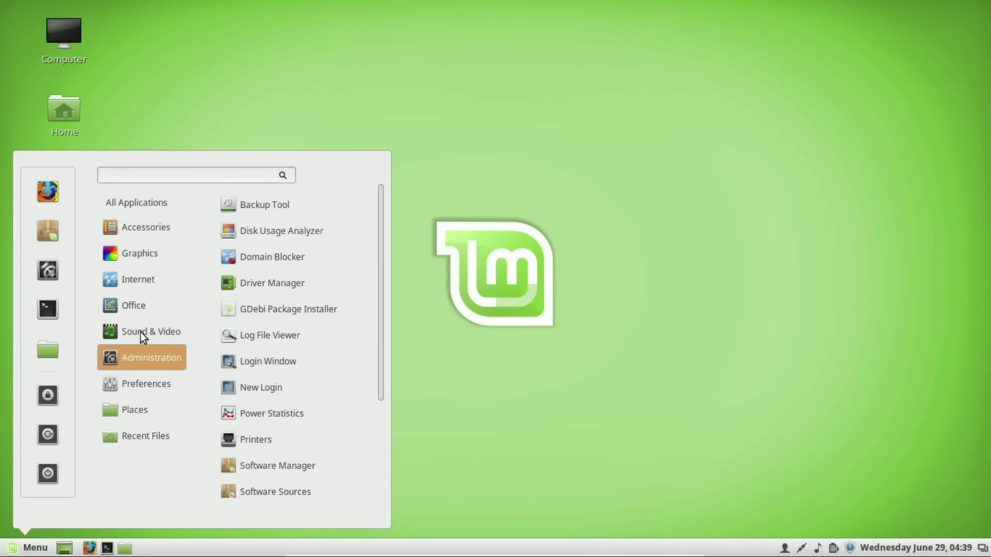
mouse_move(132, 333)
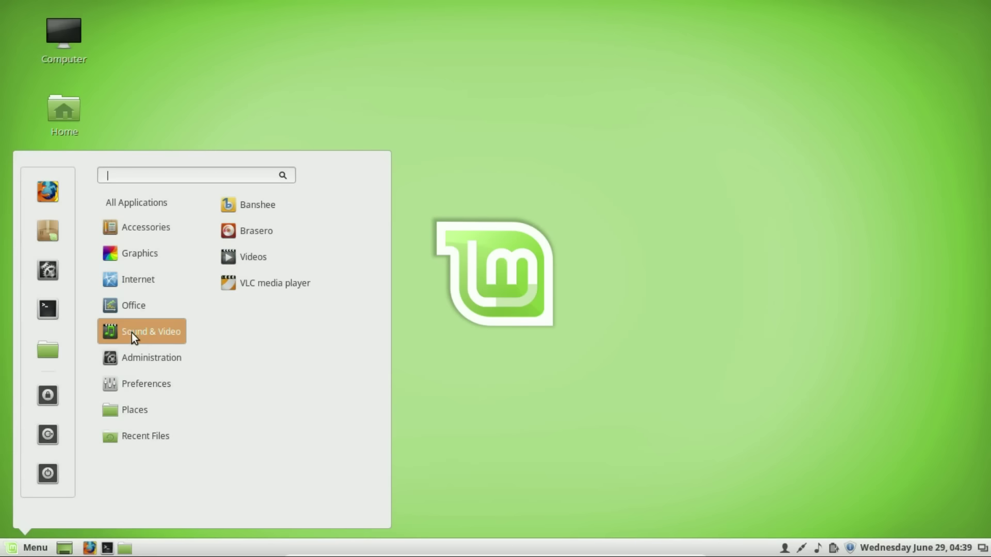
left_click(264, 233)
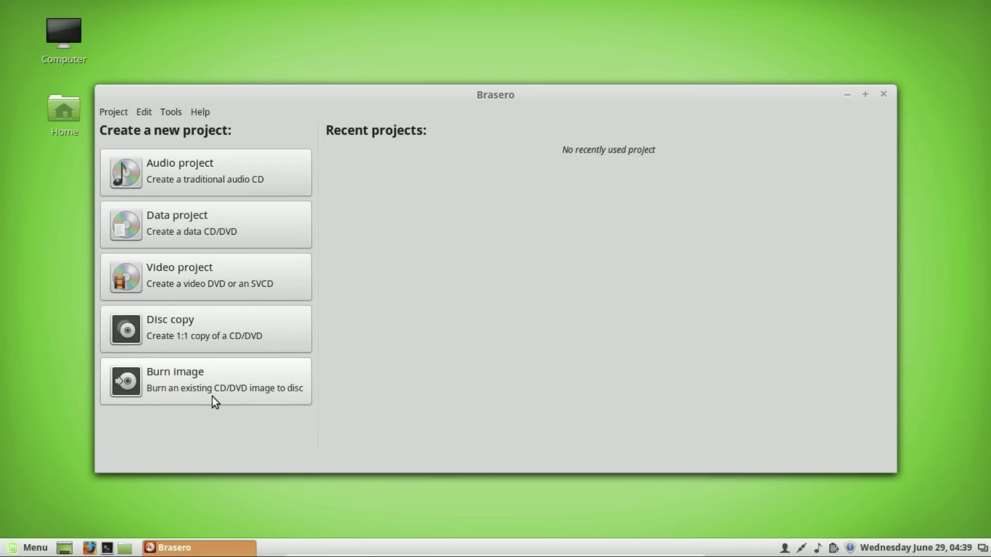
left_click(883, 95)
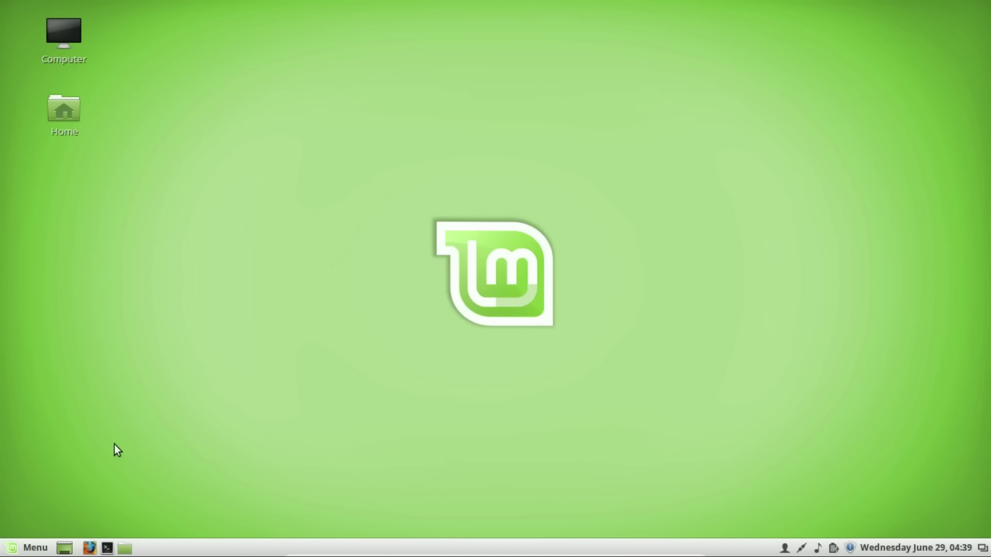
Launch Thunderbird Mail from the Internet applications, skip the new email address offer and cancel the mail account setup
left_click(8, 553)
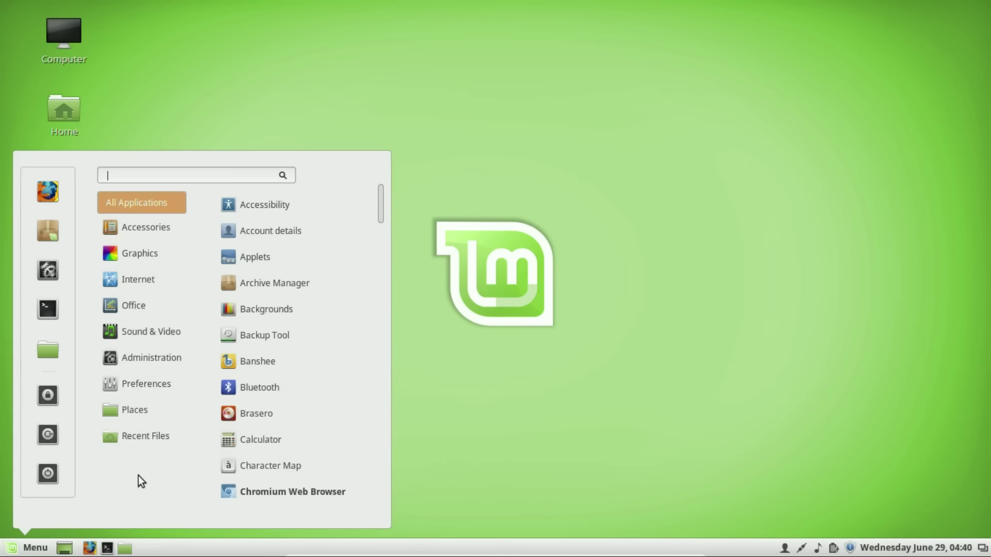
mouse_move(138, 308)
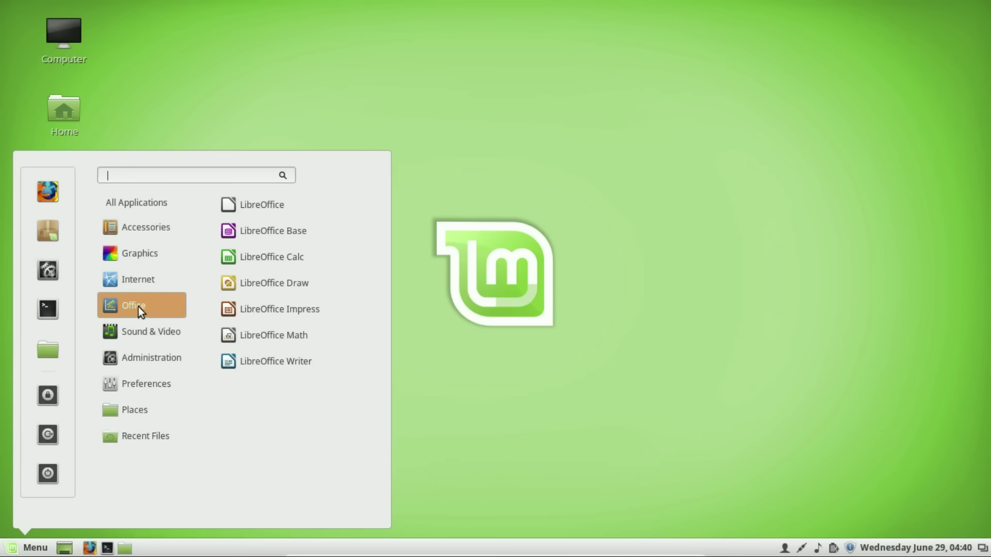
mouse_move(134, 279)
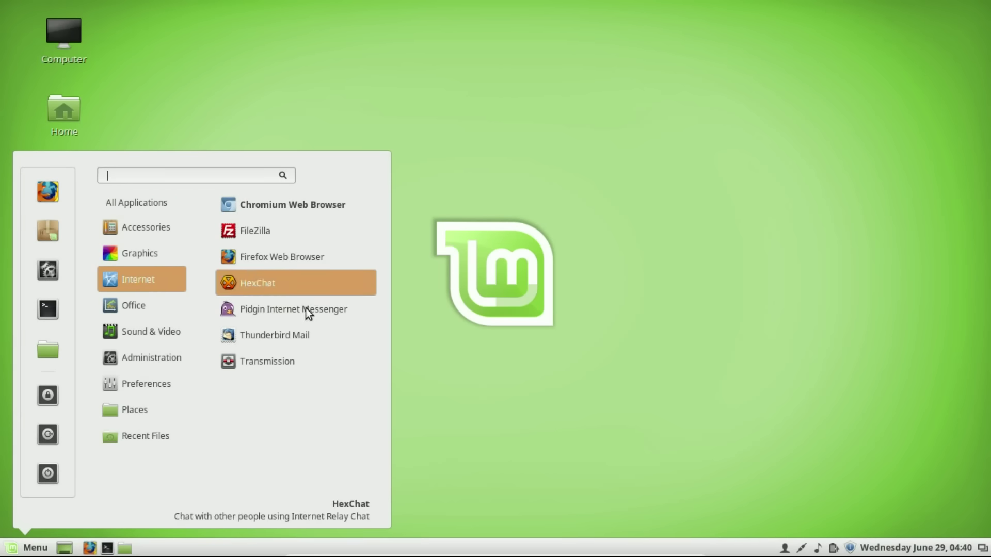
left_click(299, 335)
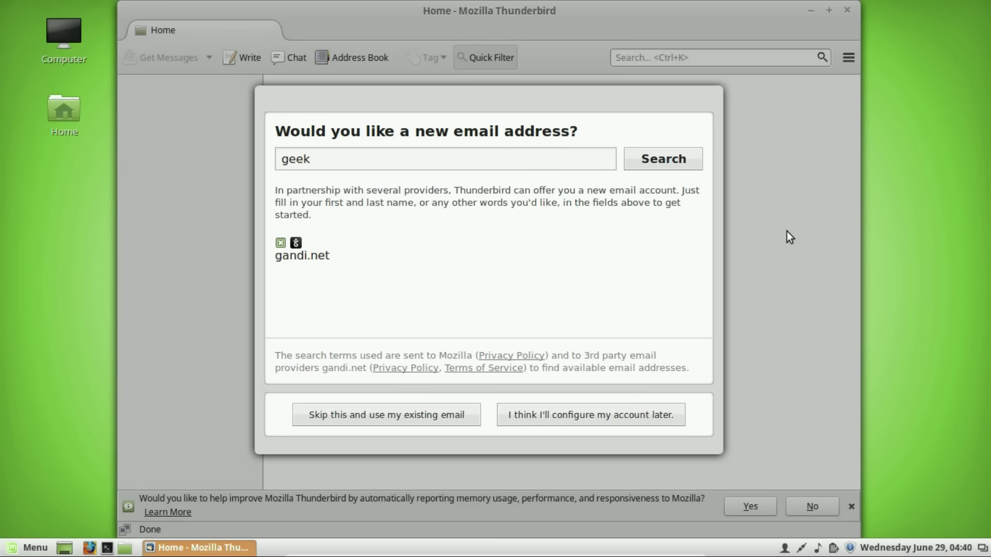
left_click(352, 410)
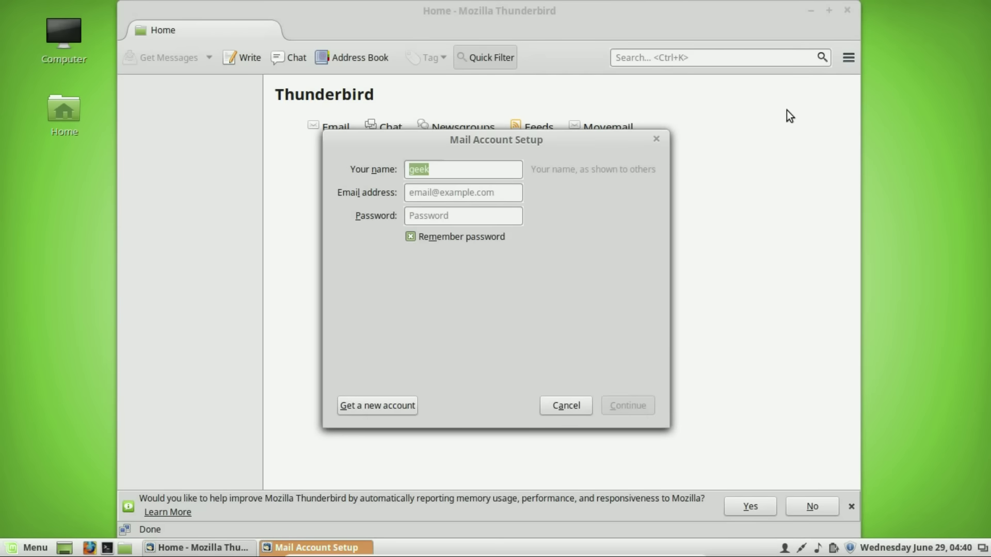
left_click(566, 404)
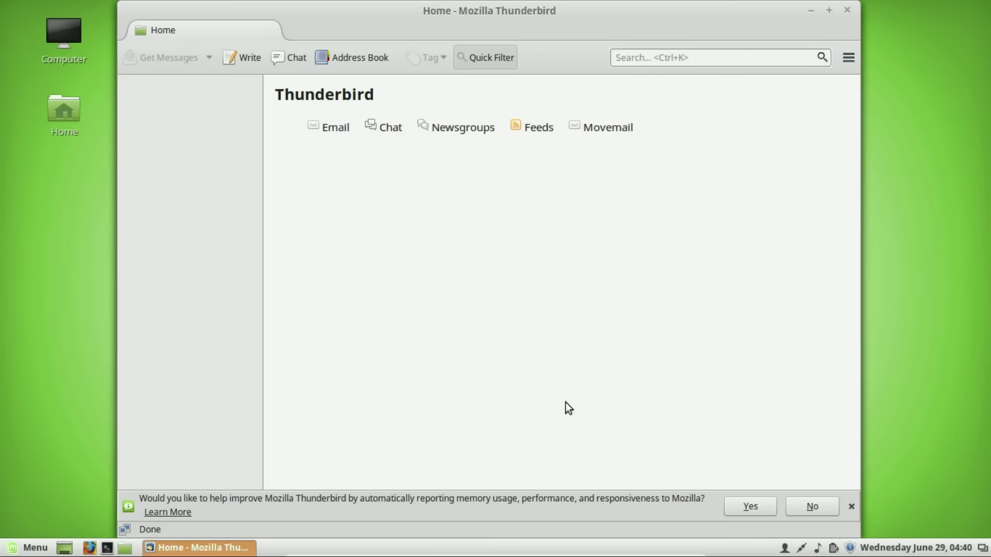
Close Thunderbird, launch Document Viewer from the Accessories applications, look over its empty window and close it
left_click(847, 10)
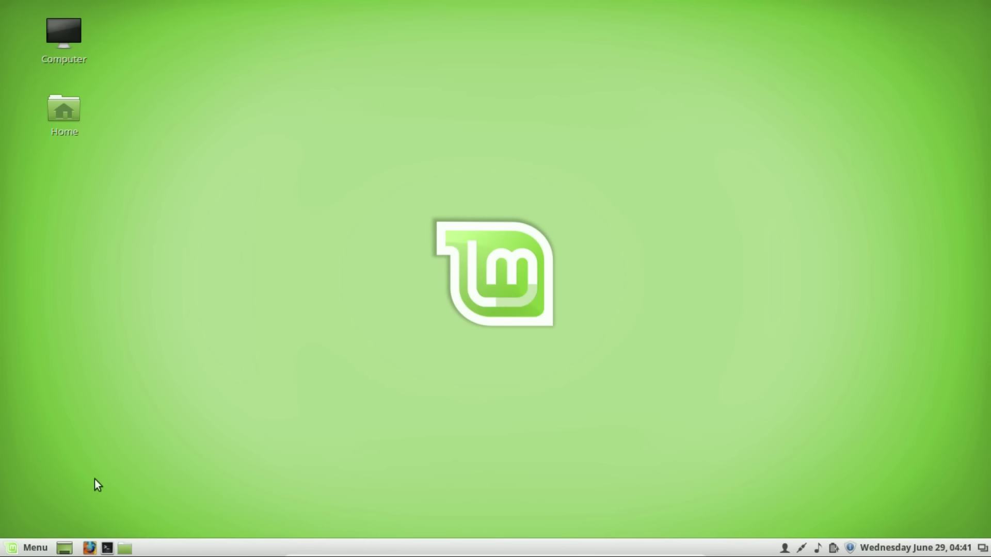
left_click(20, 550)
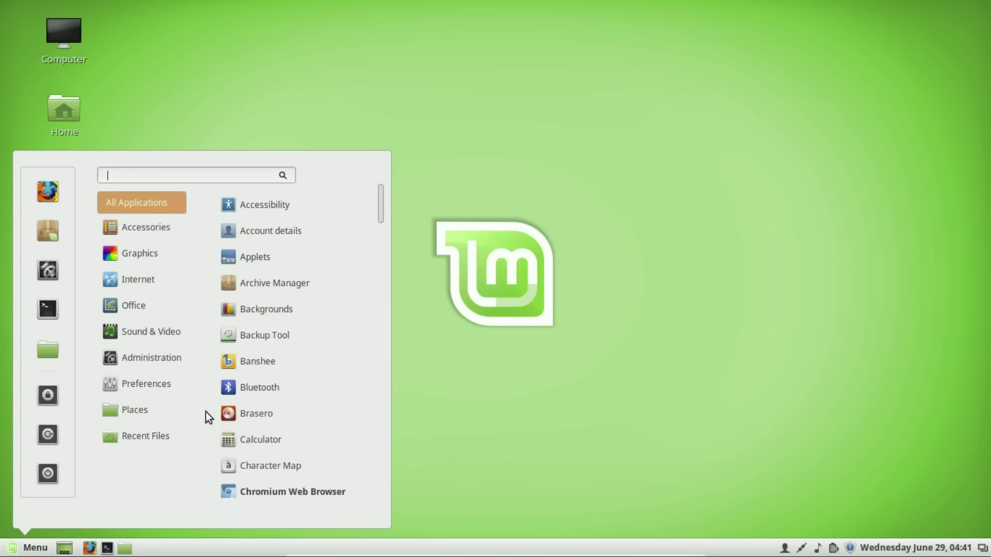
mouse_move(145, 385)
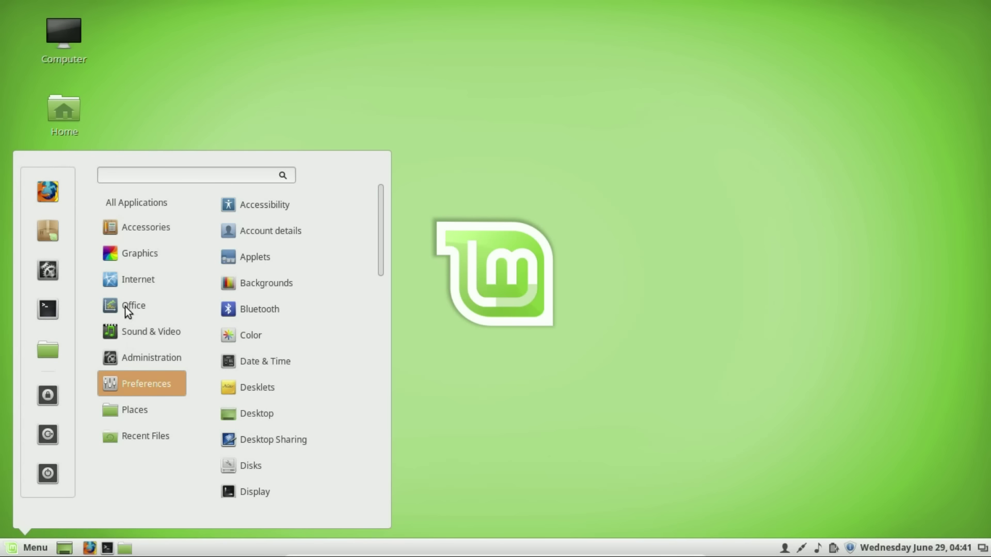
mouse_move(125, 306)
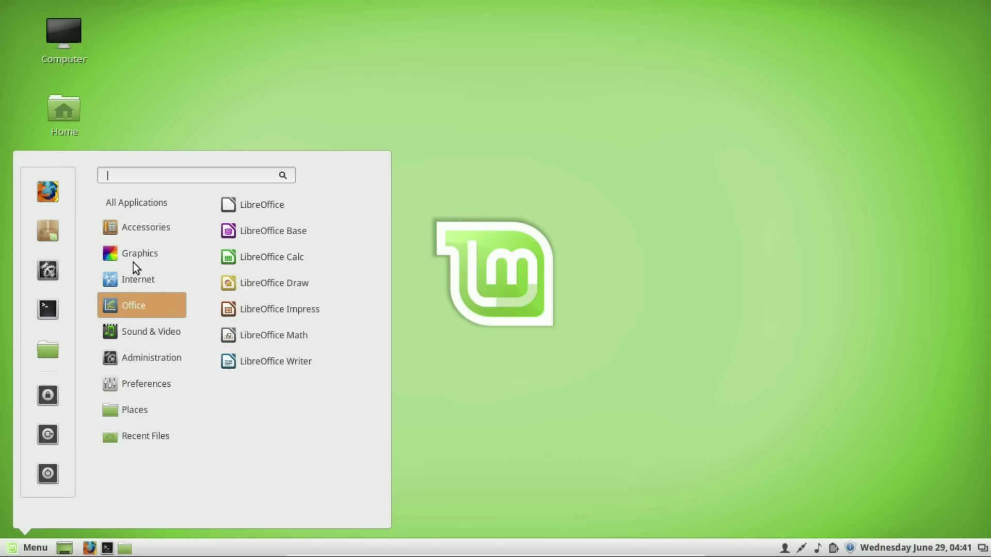
mouse_move(135, 231)
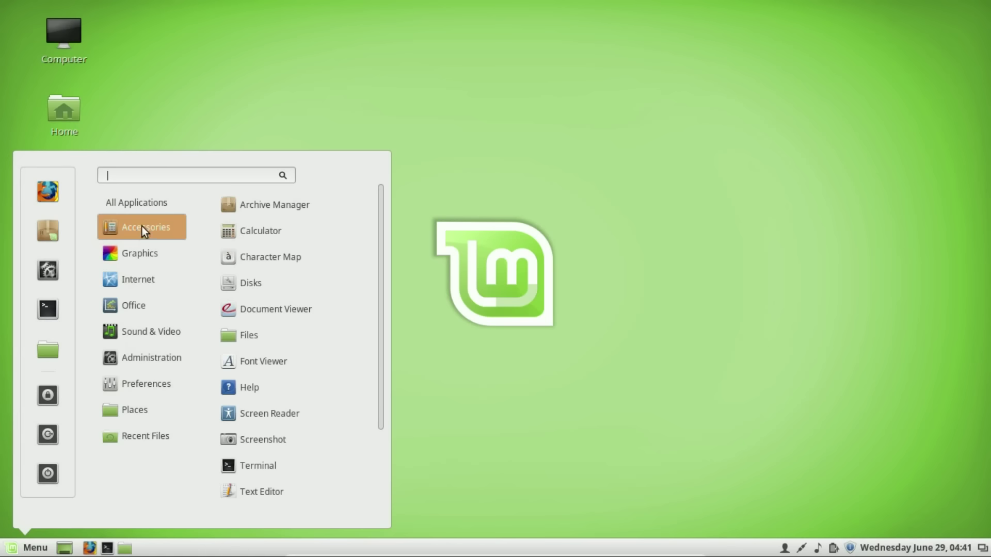
left_click(283, 310)
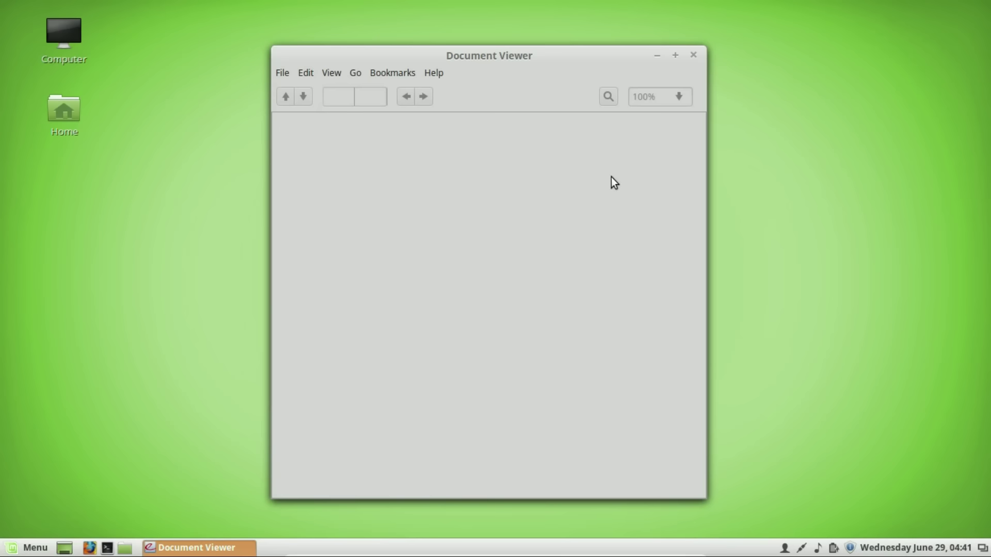
left_click(693, 56)
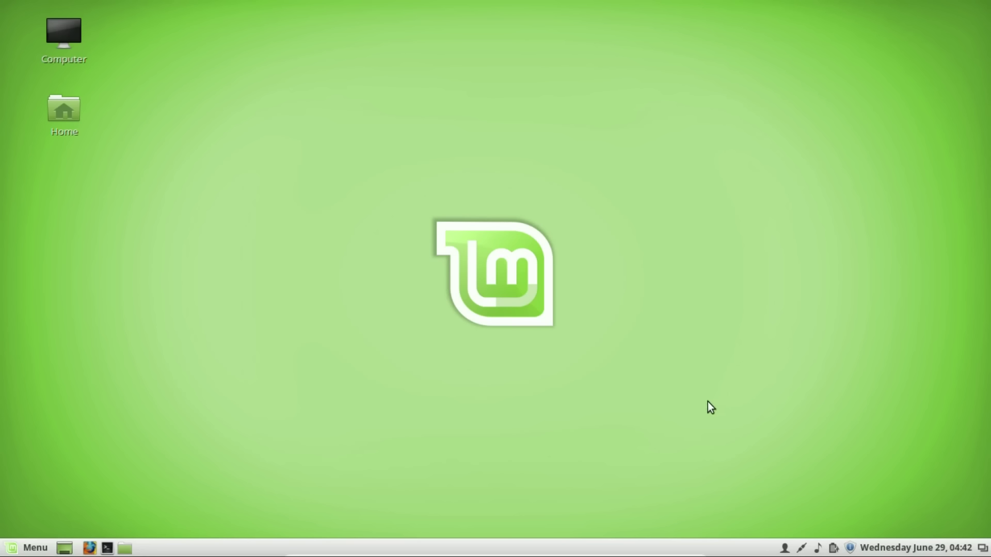
Take the LinuxMintRosa virtual machine out of full screen, shut down its guest system and close Oracle VM VirtualBox Manager
mouse_move(691, 555)
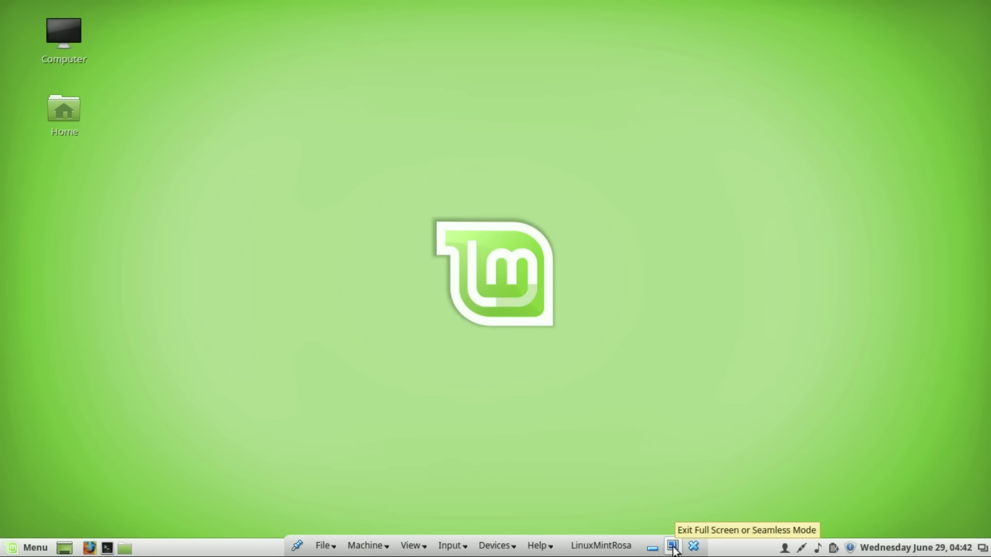
left_click(673, 547)
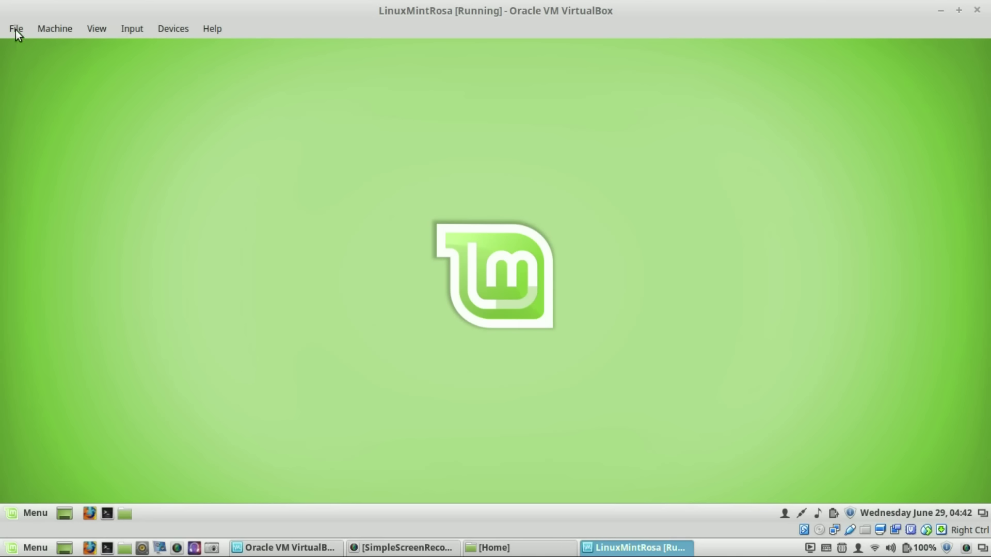
left_click(37, 29)
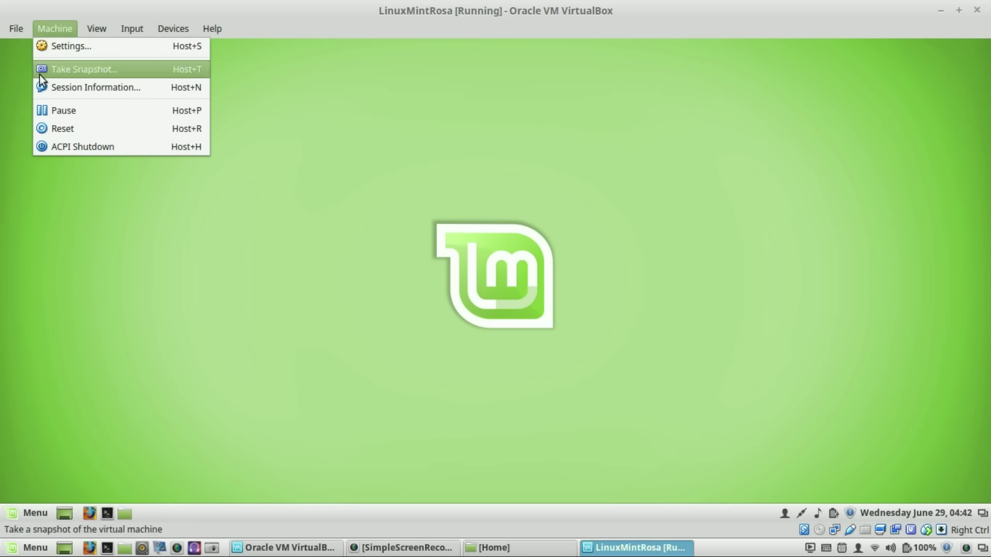
left_click(58, 330)
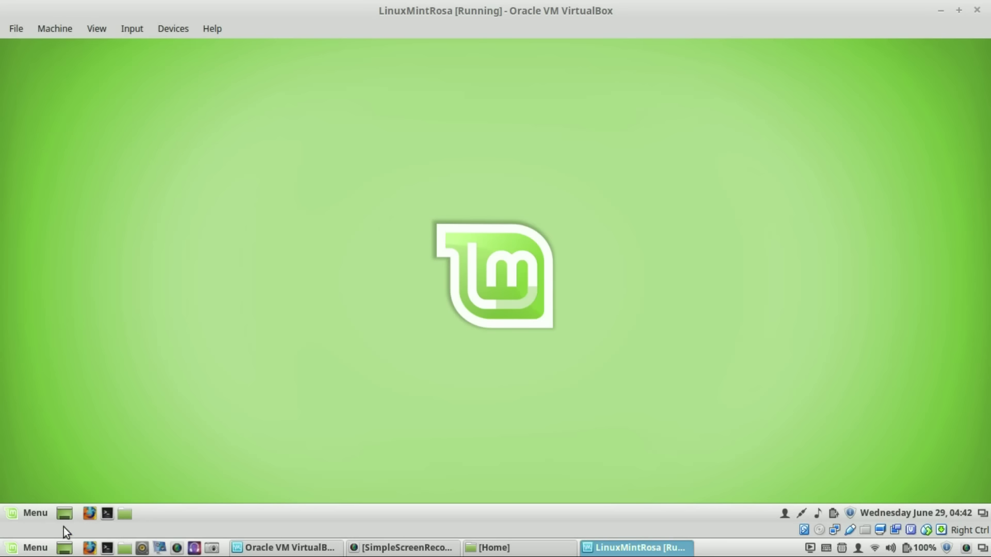
left_click(30, 513)
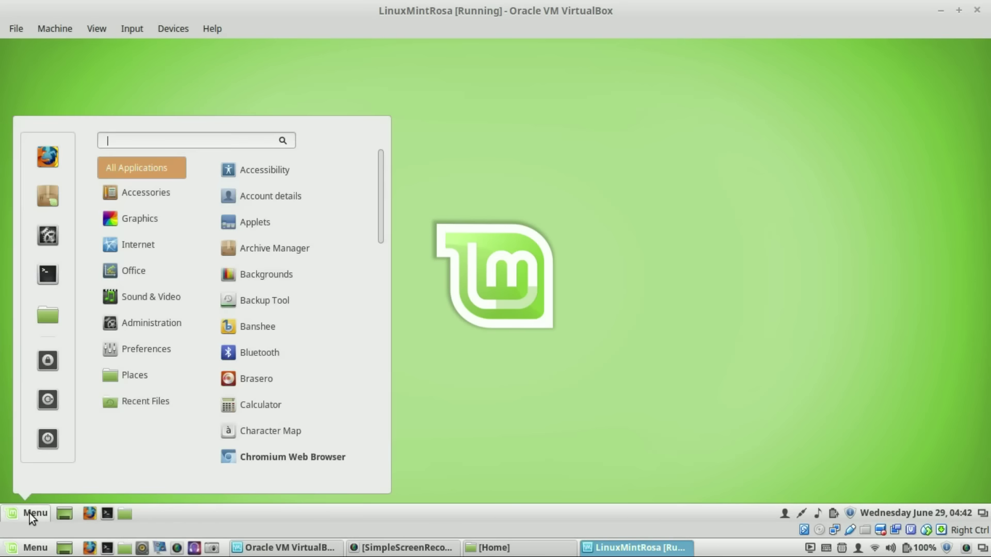
left_click(47, 436)
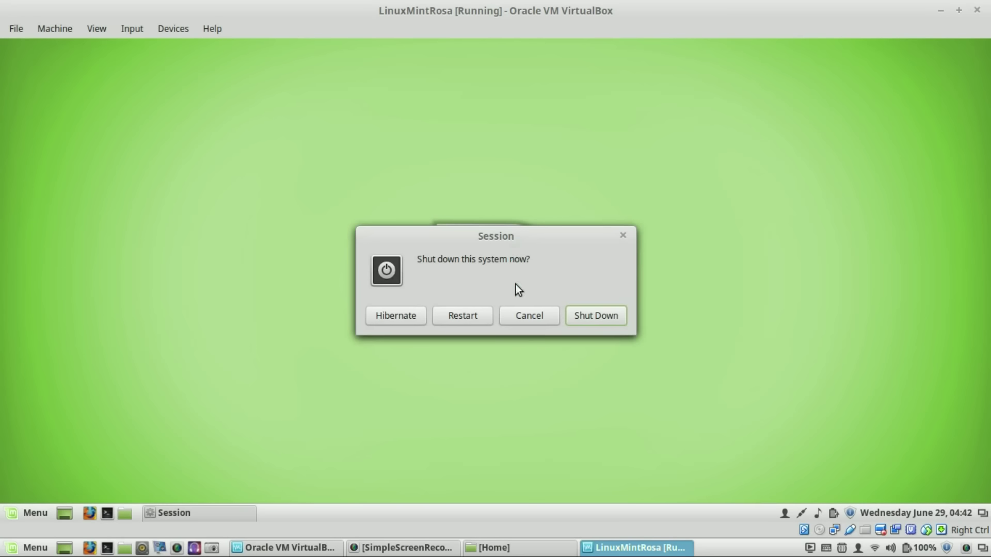
left_click(595, 312)
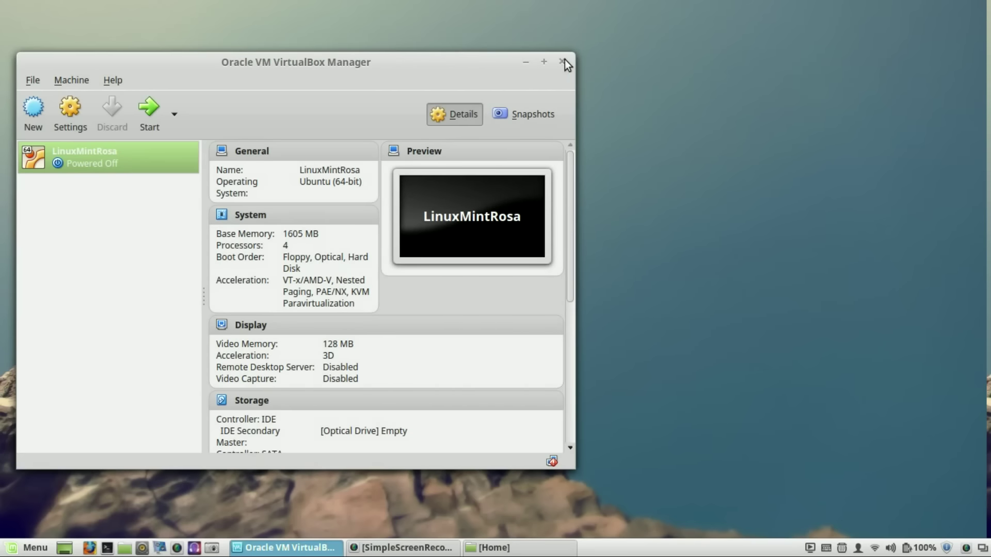
left_click(563, 62)
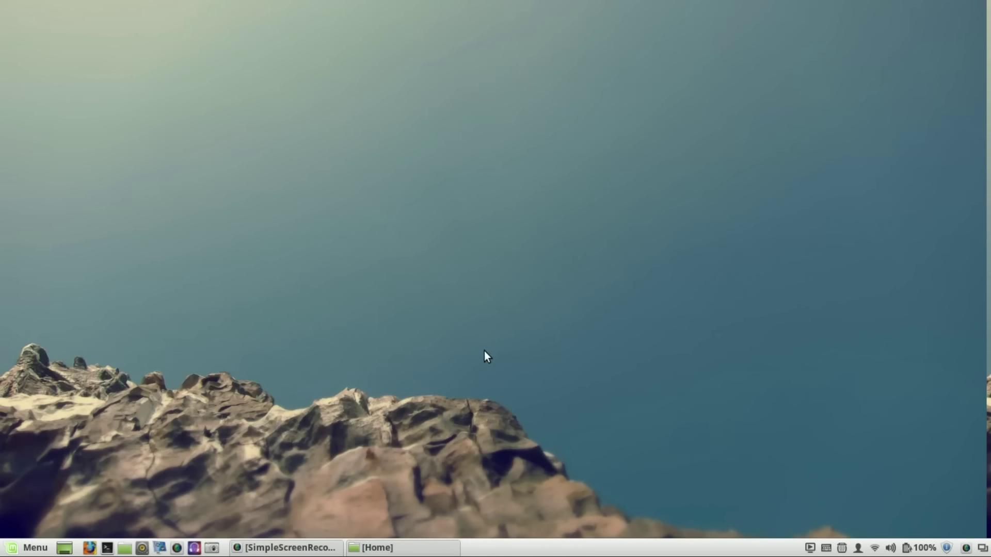
Look over the host system's installed applications in the Sound & Video and Administration categories
left_click(14, 550)
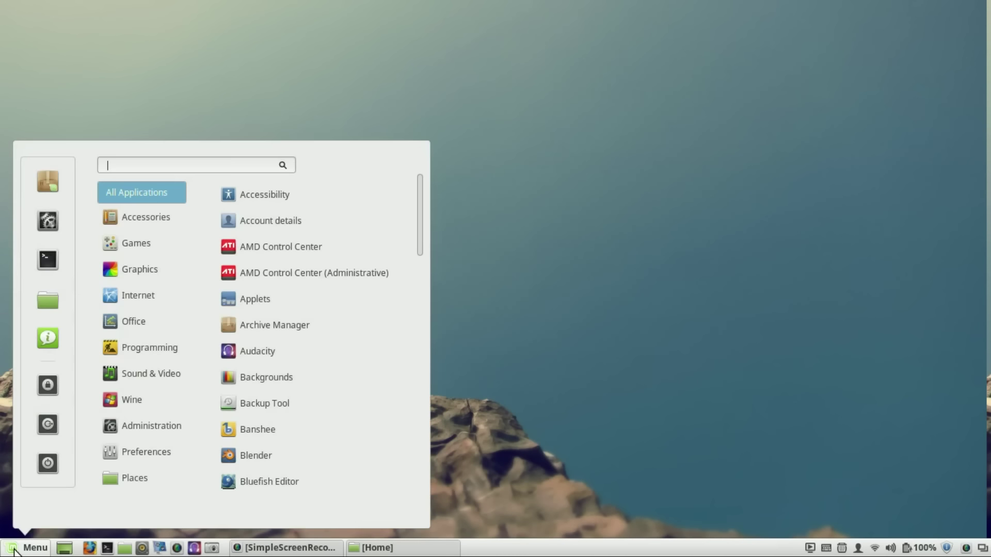
mouse_move(142, 372)
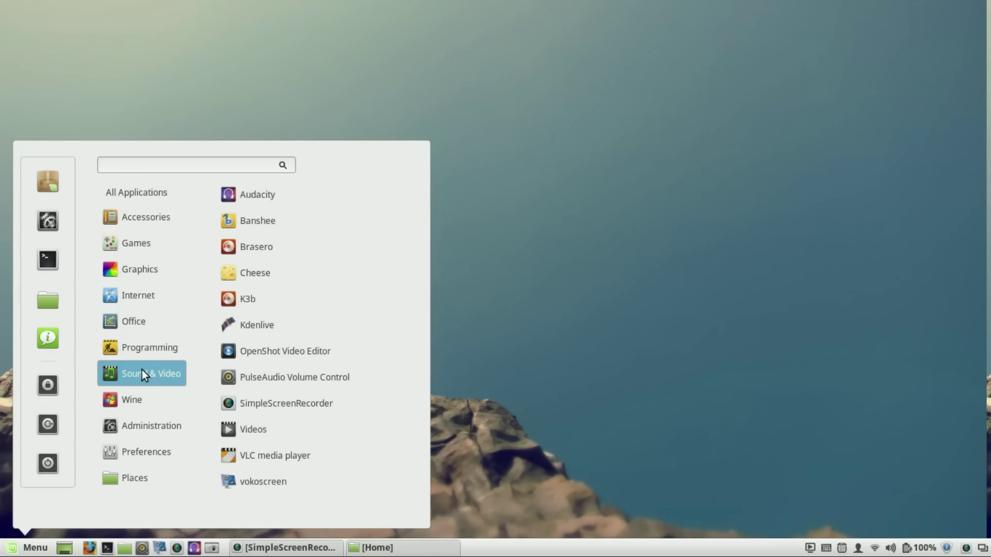
mouse_move(146, 425)
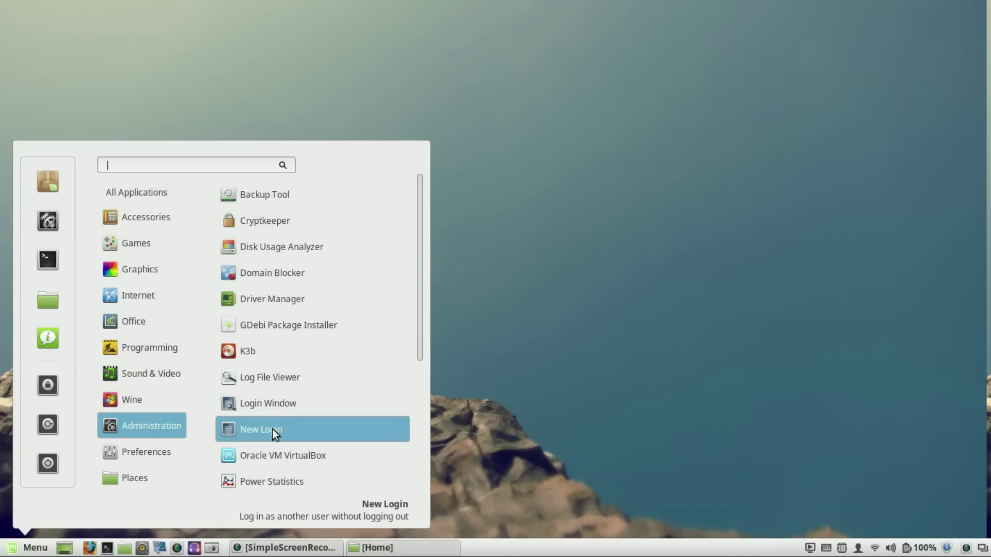
scroll(272, 429, "down", 4)
left_click(513, 354)
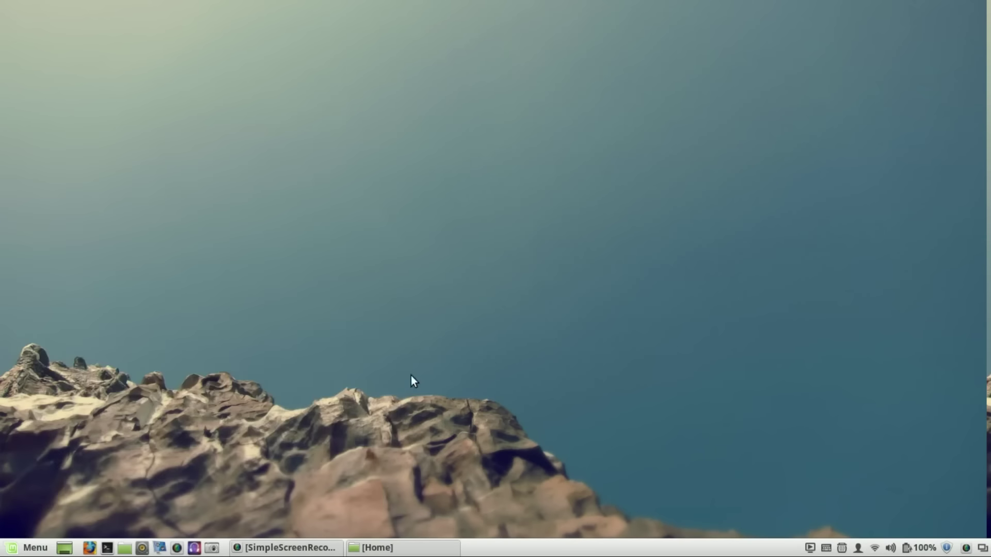
Launch OpenShot Video Editor from the Sound & Video applications, look over its default project window and close it
left_click(35, 545)
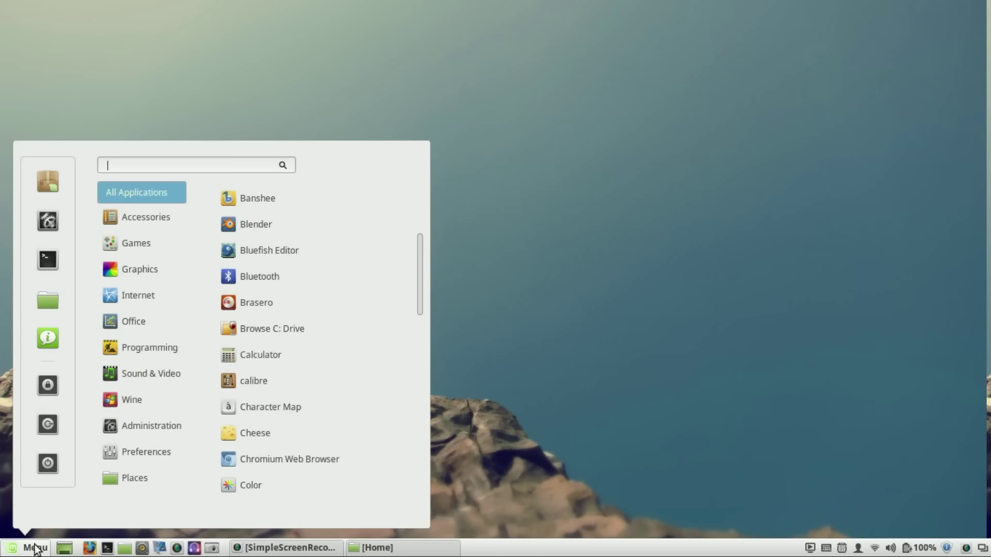
mouse_move(148, 380)
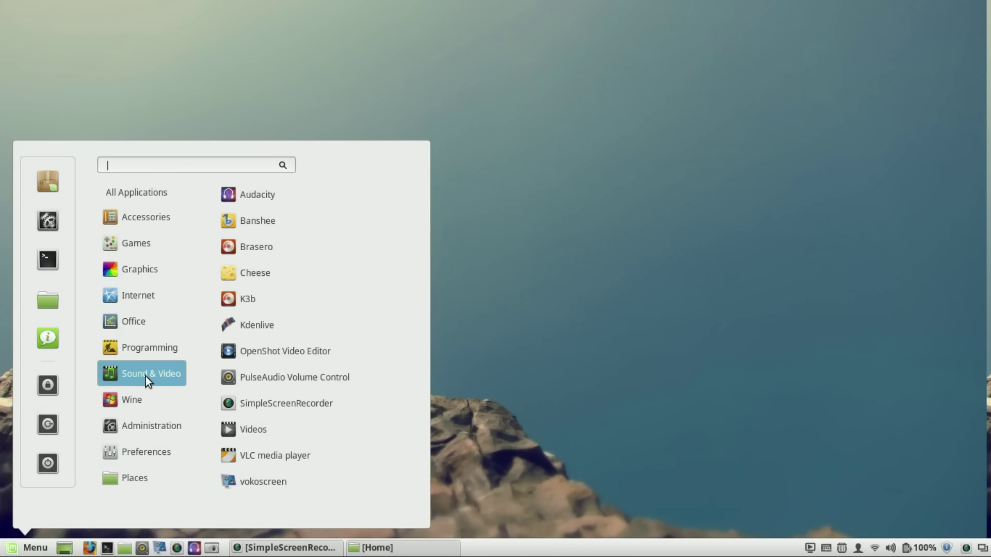
left_click(292, 352)
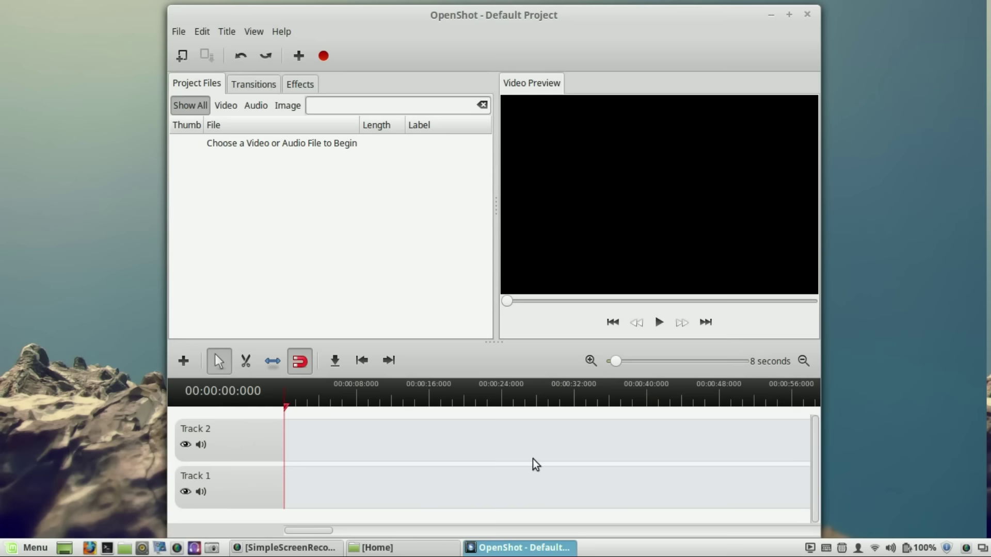
left_click(811, 11)
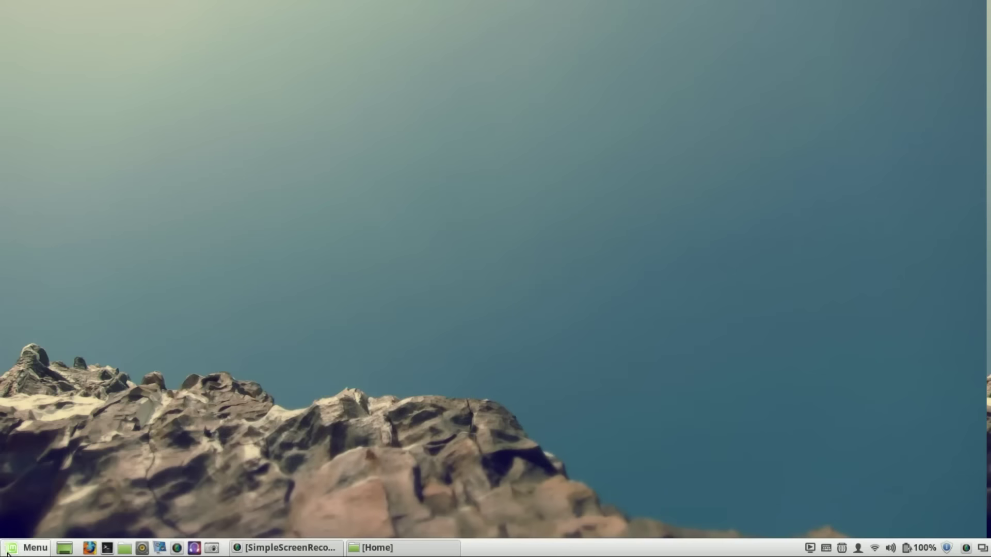
Look over the other Sound & Video applications such as Kdenlive, and show the running SimpleScreenRecorder window before minimizing it
left_click(8, 551)
mouse_move(144, 370)
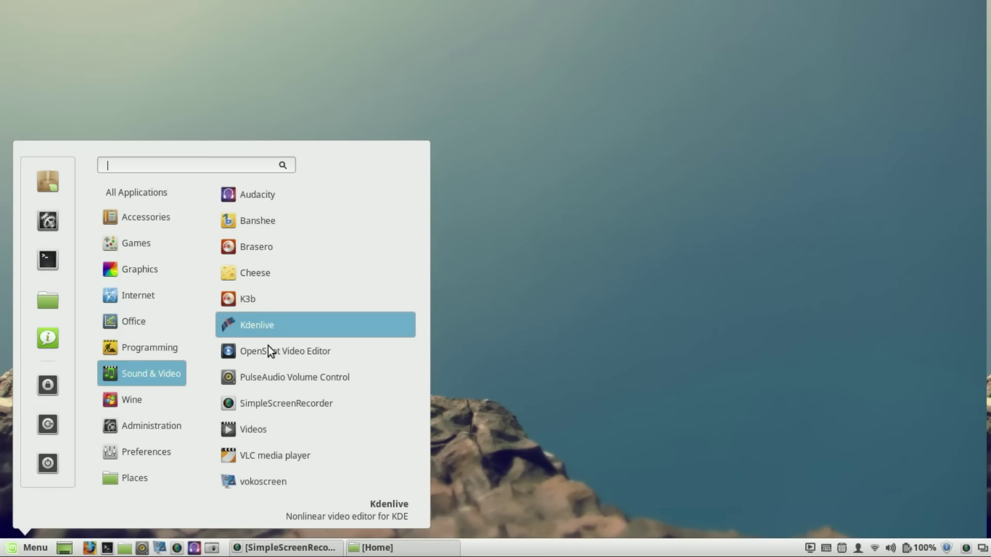
left_click(523, 357)
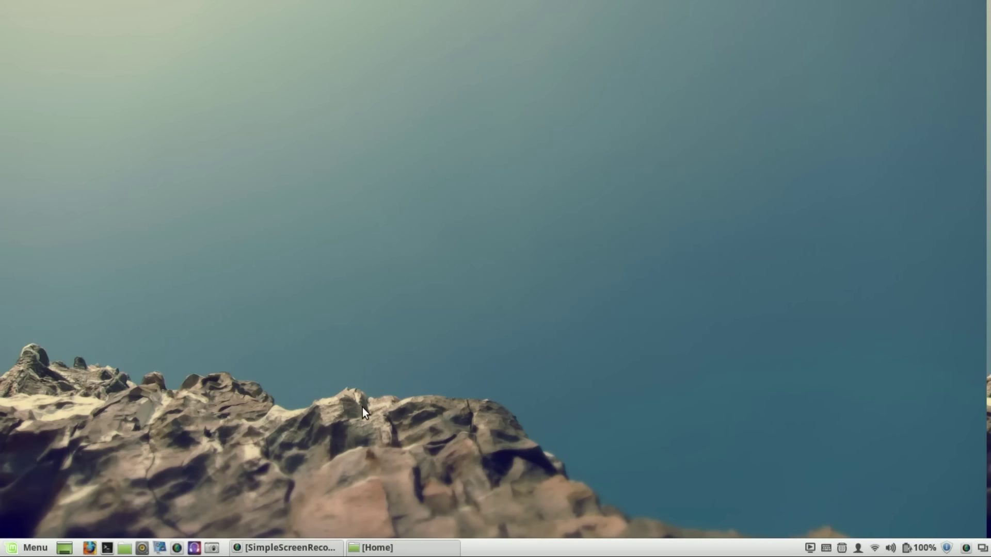
left_click(278, 552)
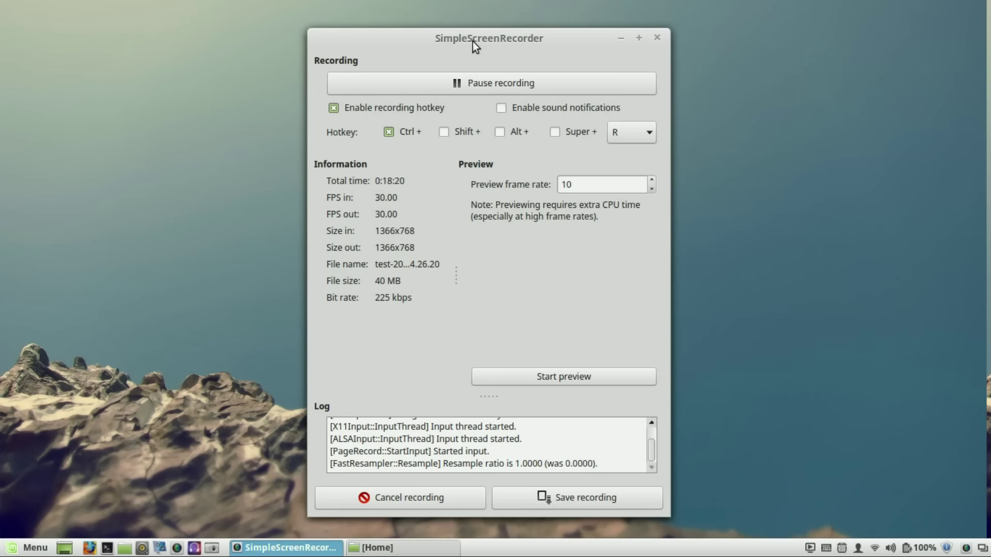
left_click(620, 39)
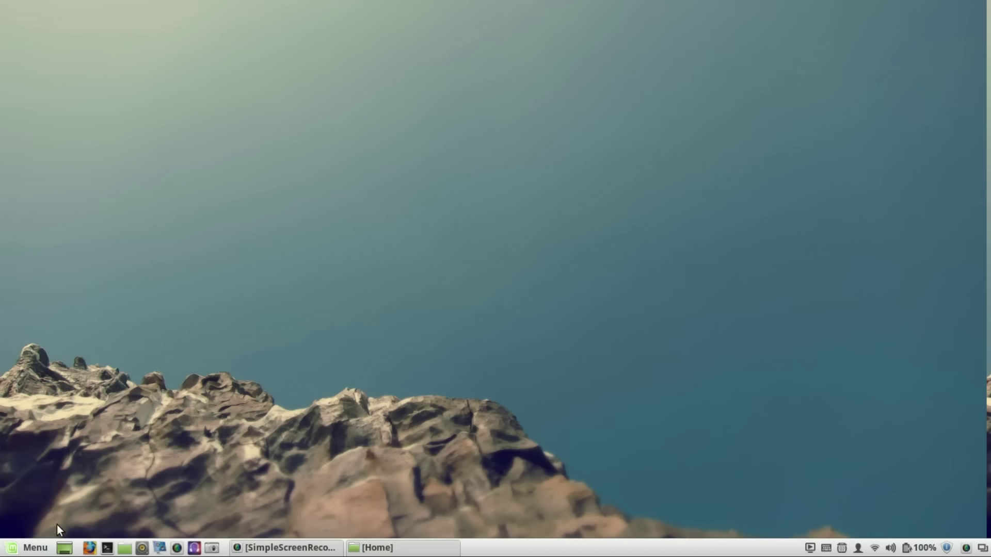
Launch Audacity from the Sound & Video applications, dismiss its welcome message, look over the editor window and close it
left_click(48, 542)
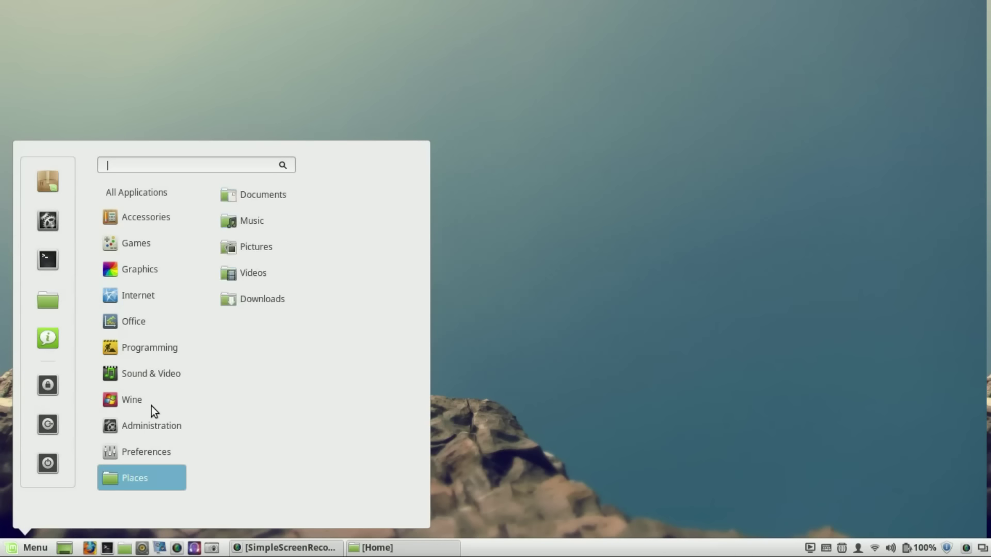
mouse_move(151, 381)
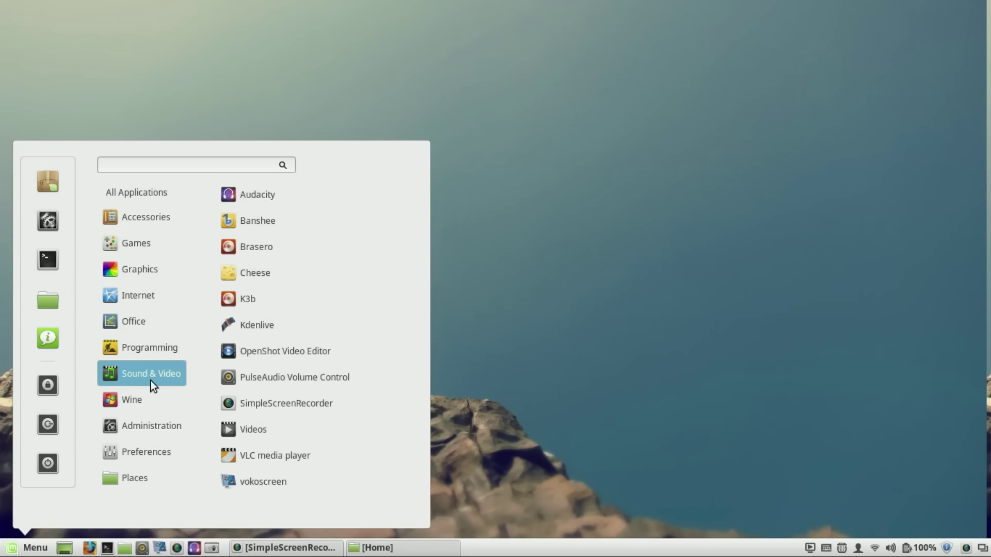
left_click(255, 205)
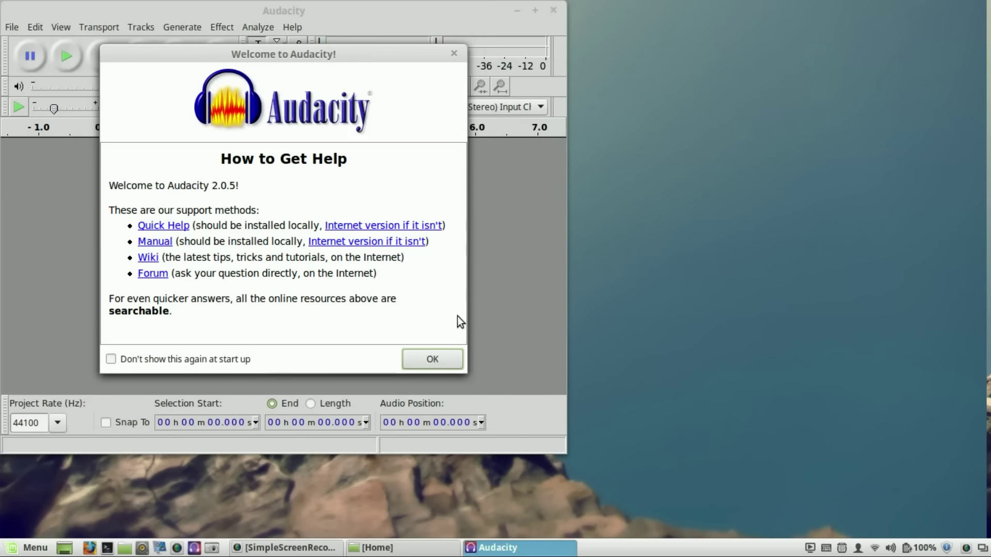
left_click(435, 358)
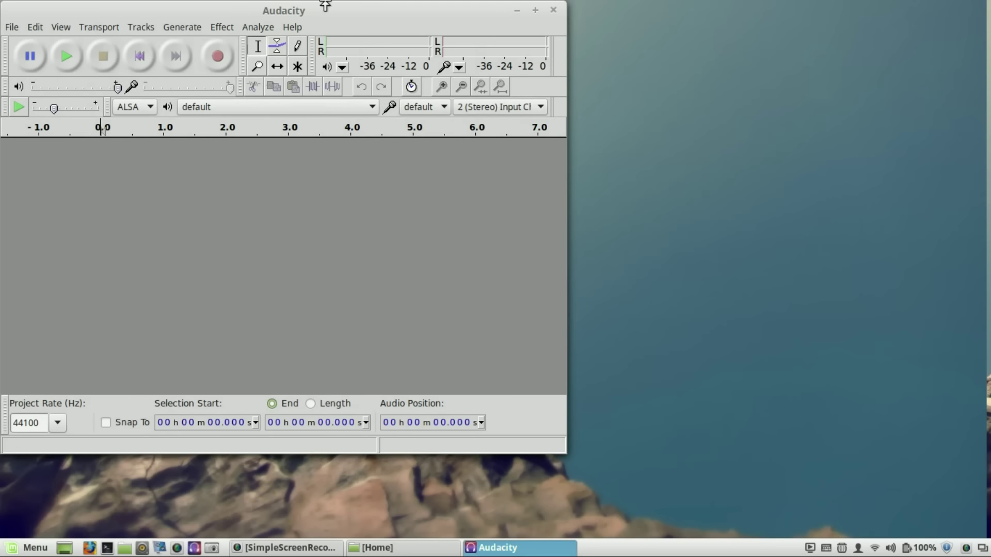
left_click_drag(329, 5, 446, 37)
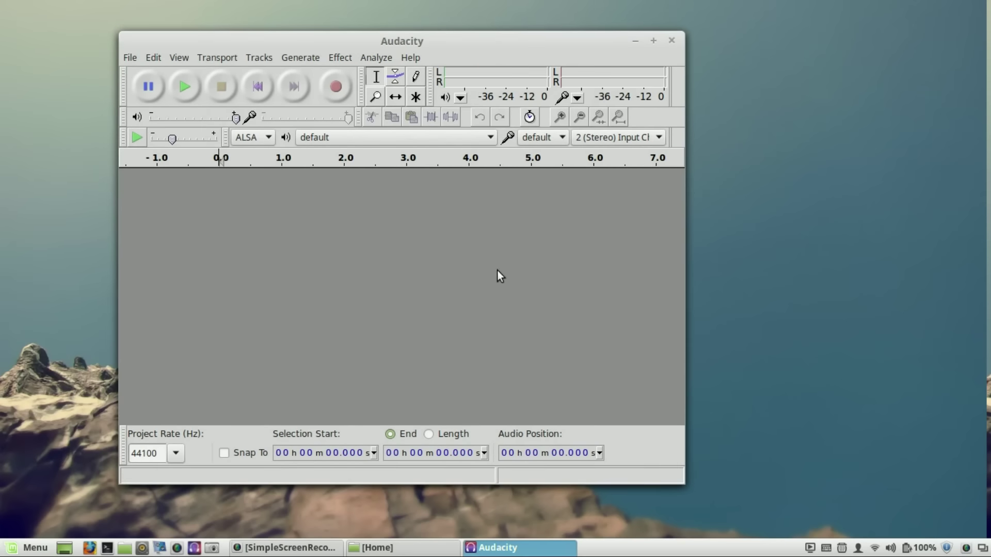
left_click(671, 40)
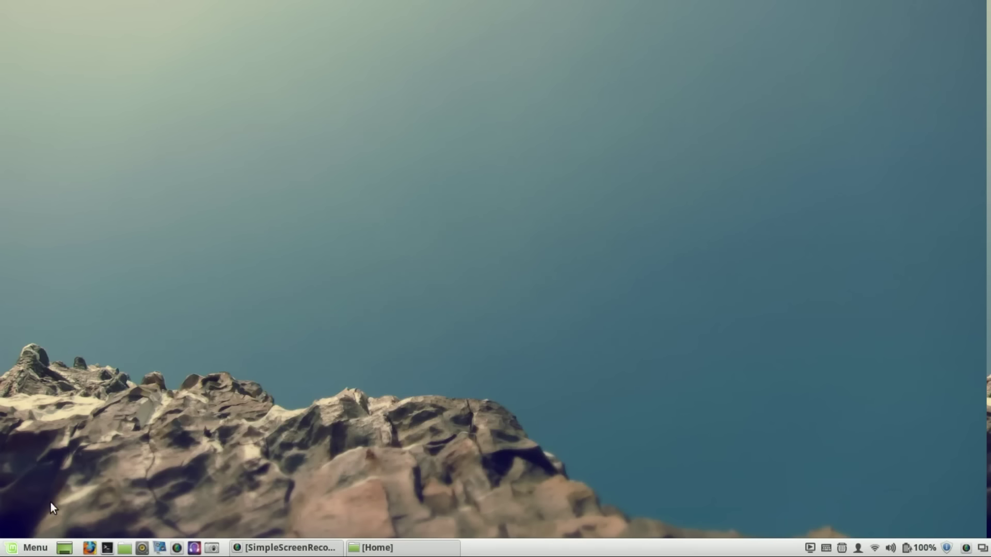
Look over the installed Games applications, including the MAME Arcade Emulator, and leave the application list
left_click(31, 547)
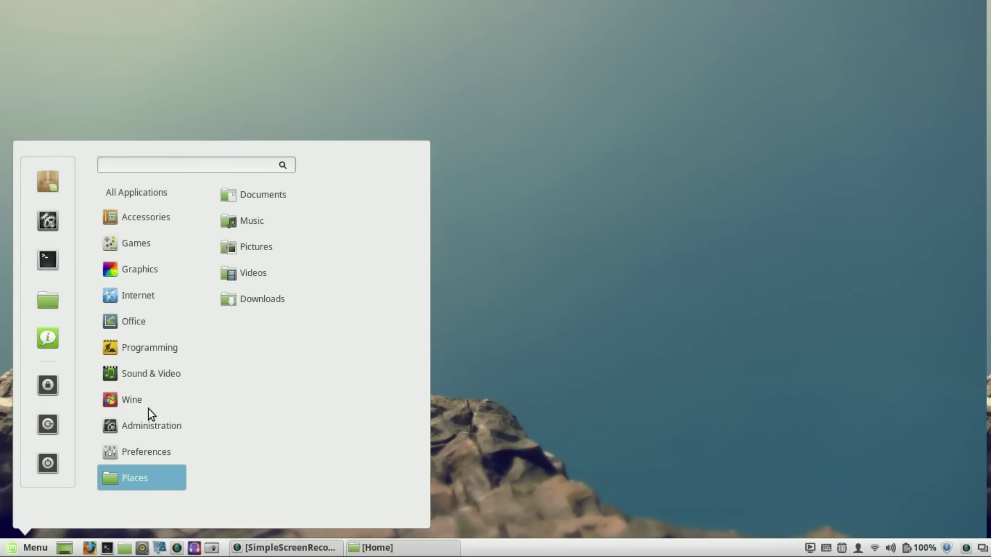
mouse_move(144, 252)
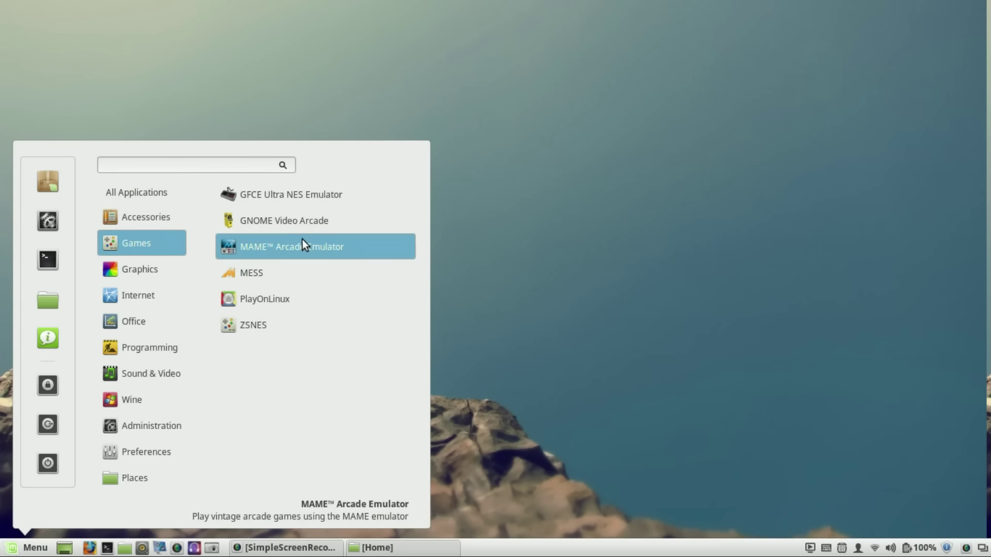
left_click(515, 253)
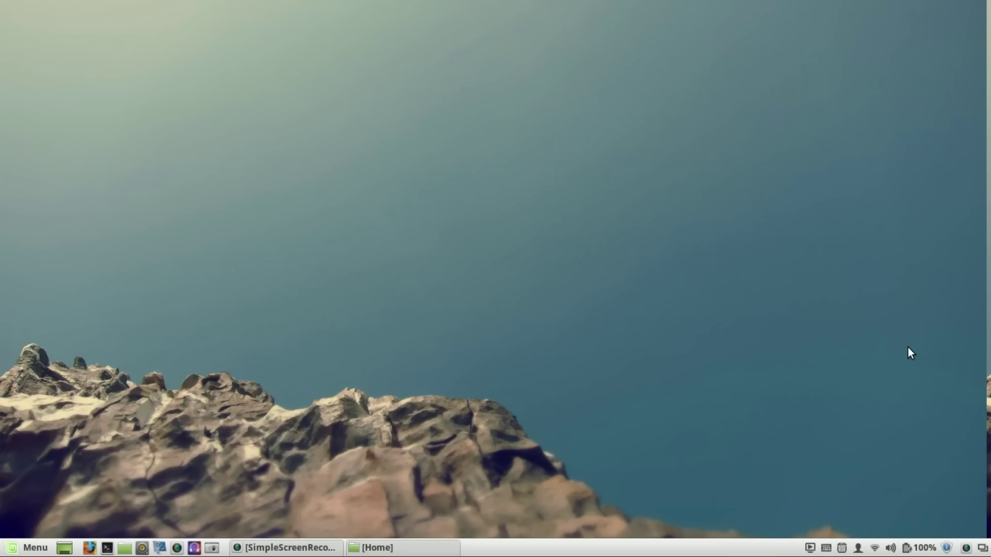